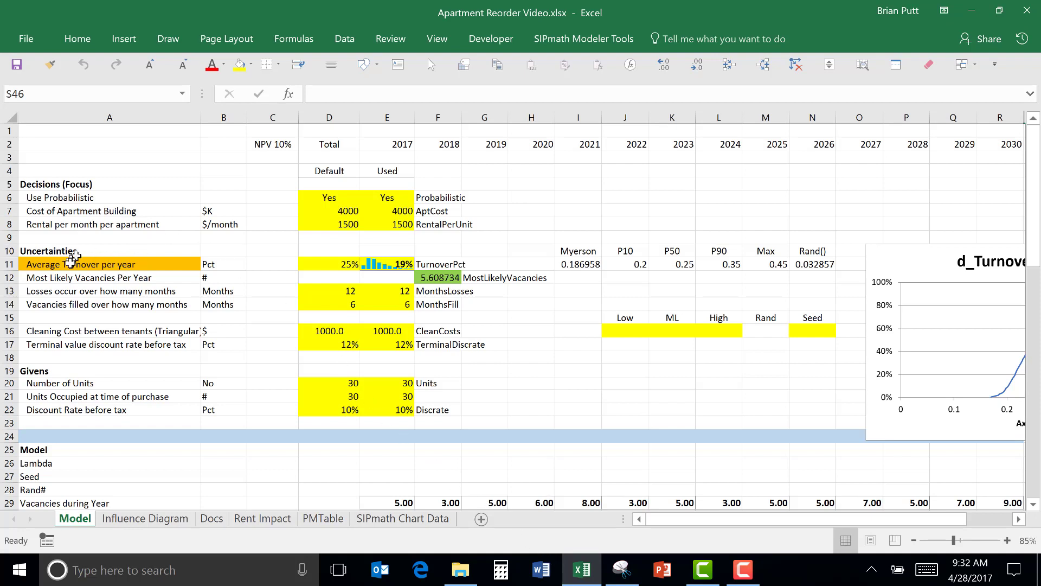
# Look over the Model sheet's cash flow and results, plus the output columns in PMTable and SIPmath Chart Data
pyautogui.scroll(-5, 262, 290)
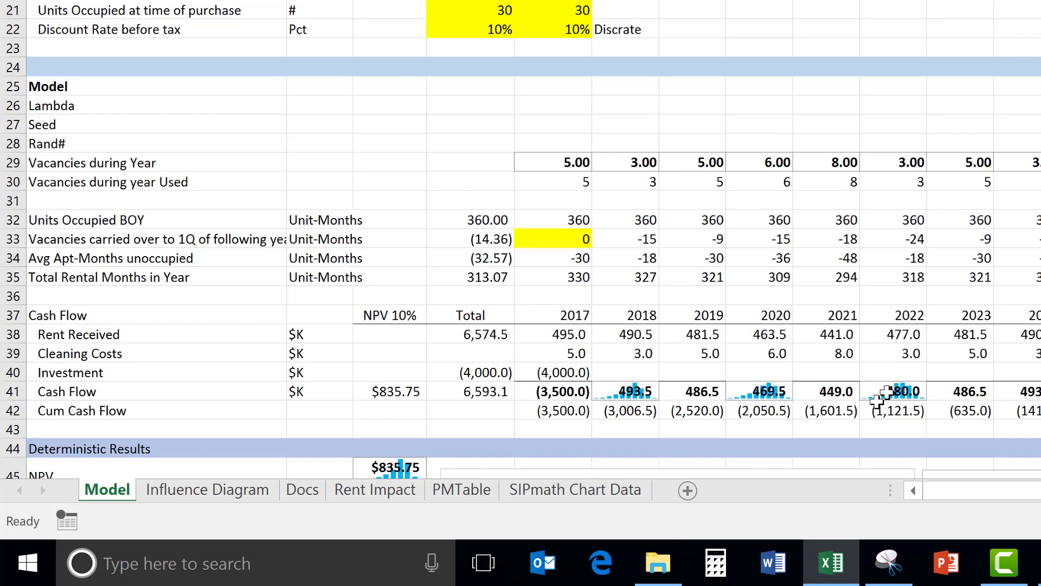
pyautogui.scroll(-5, 906, 390)
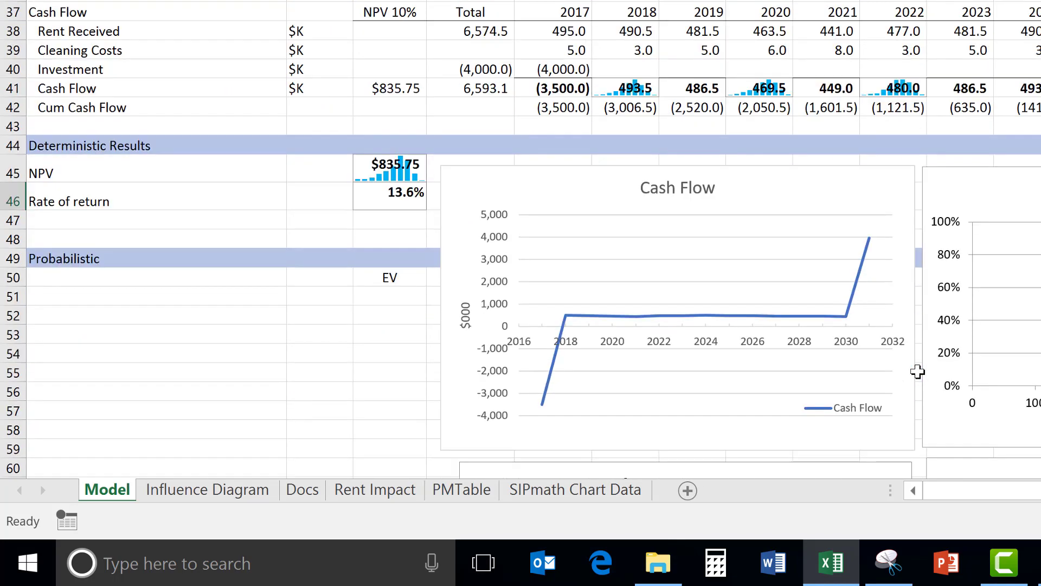
pyautogui.scroll(-3, 918, 371)
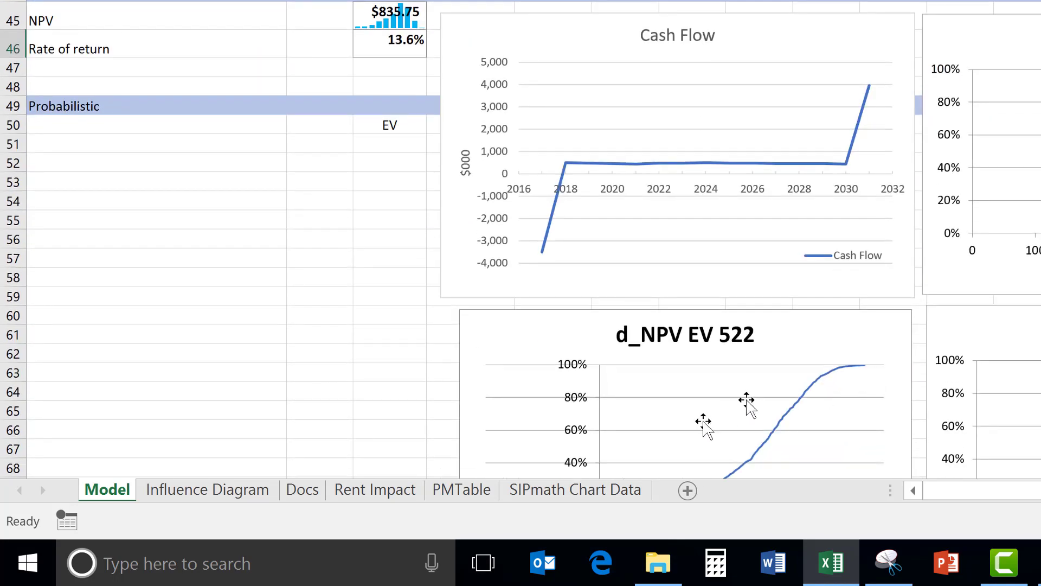
pyautogui.click(473, 495)
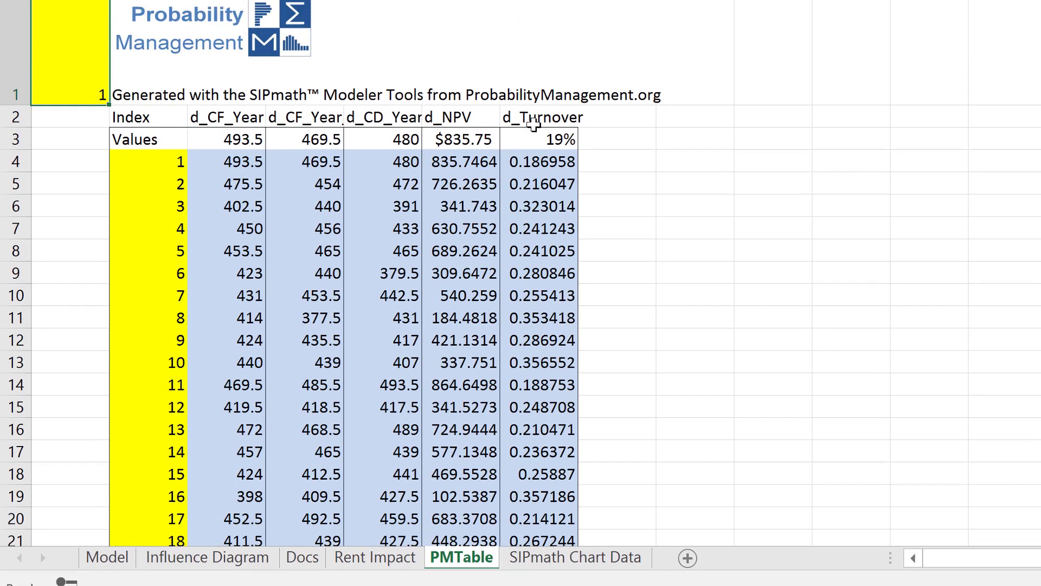
pyautogui.hotkey('ctrl', 'pagedown')
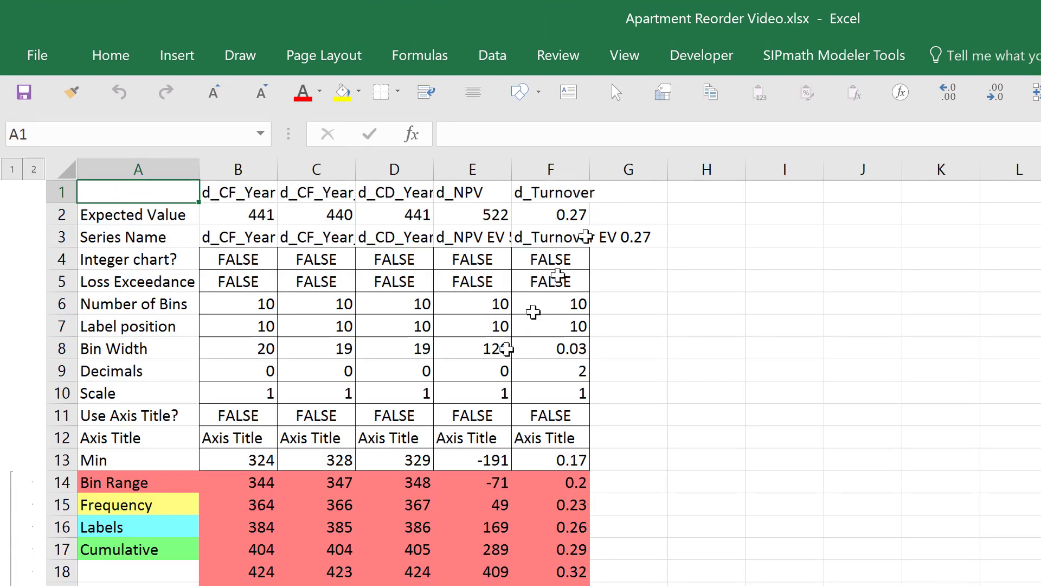
pyautogui.hotkey('ctrl', 'pageup')
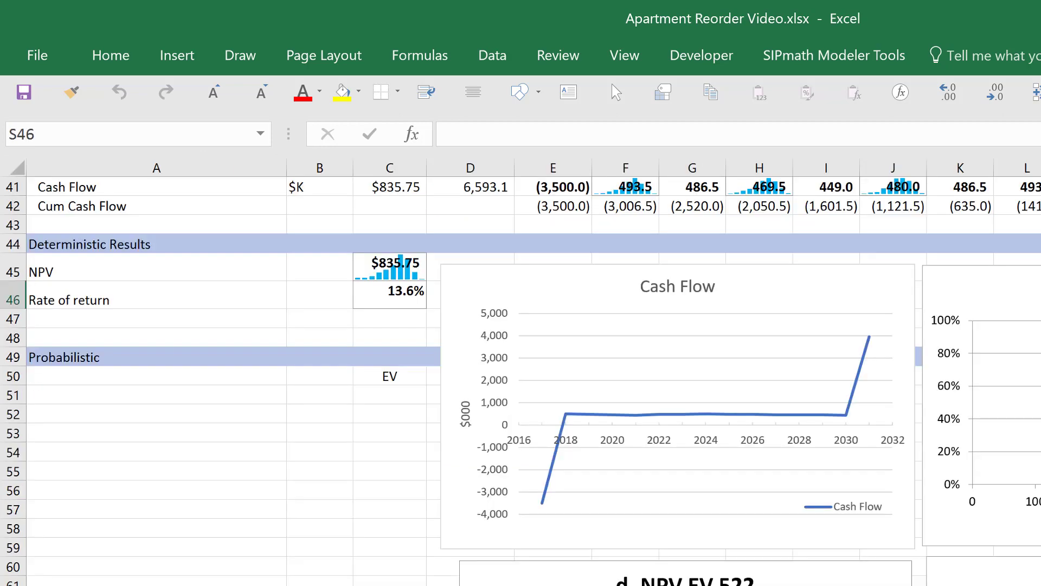
# Define the 2019 Cash Flow cell G41 as a SIPmath output named "d_CF Year 2", with its sparkline in G41
pyautogui.scroll(3, 954, 507)
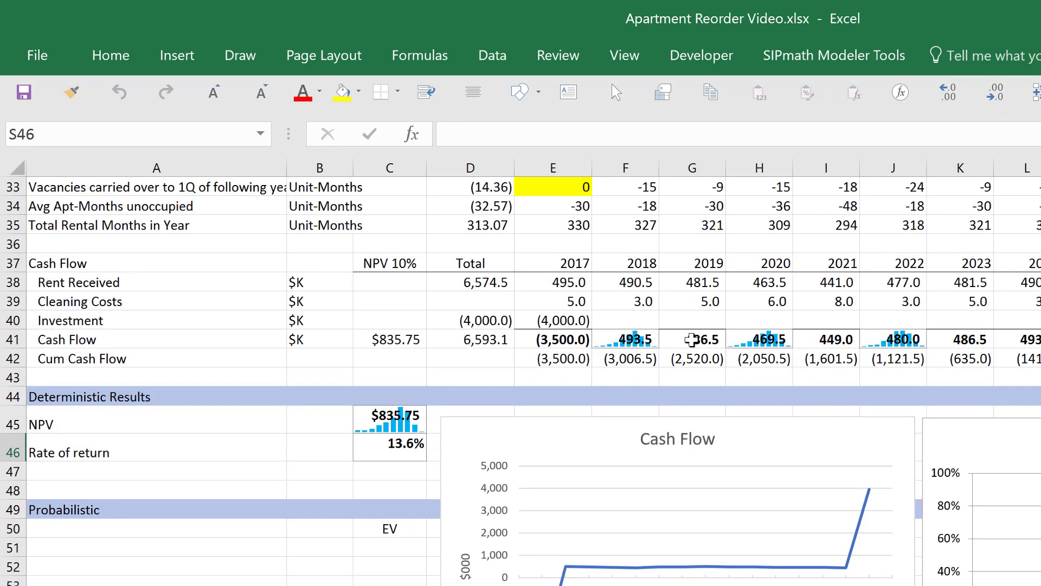
pyautogui.click(692, 339)
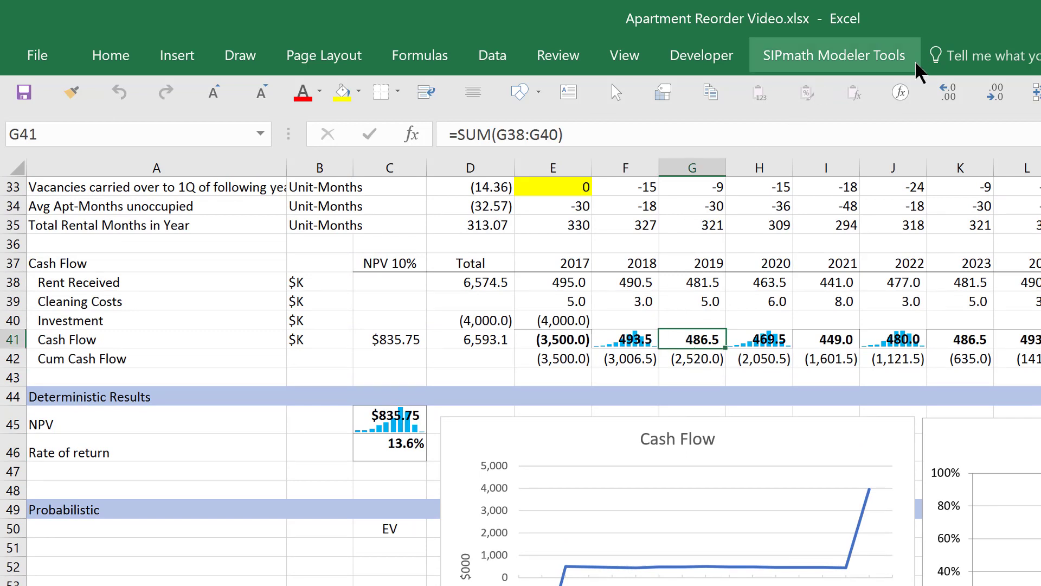
pyautogui.click(903, 62)
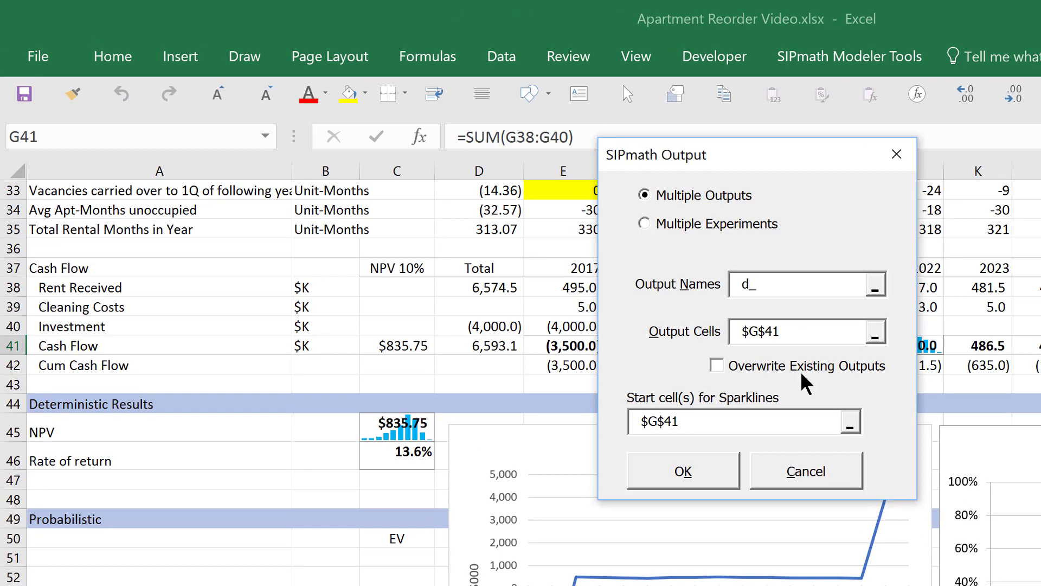
pyautogui.write('r 2')
pyautogui.press('Tab')
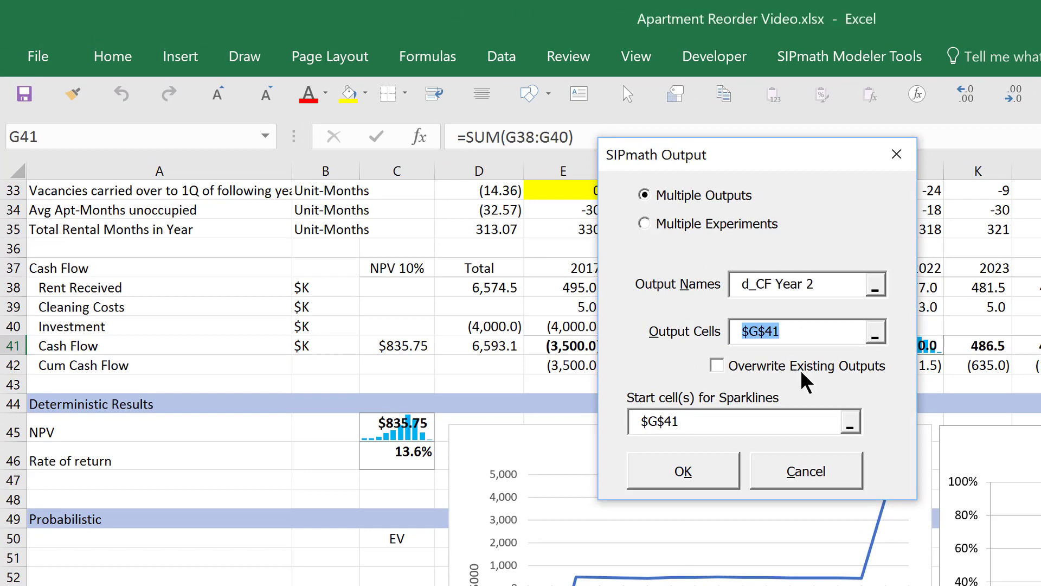
pyautogui.click(736, 472)
pyautogui.click(863, 523)
# Define the 2021 Cash Flow cell I41 as a SIPmath output named "d_CF Year 4", with its sparkline in I41
pyautogui.click(857, 346)
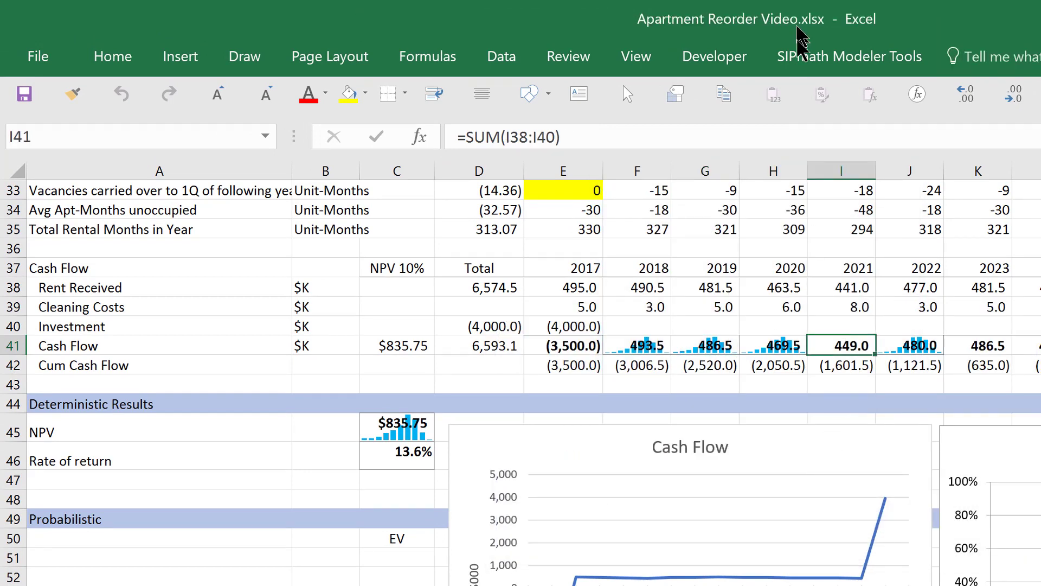
pyautogui.click(849, 56)
pyautogui.click(204, 105)
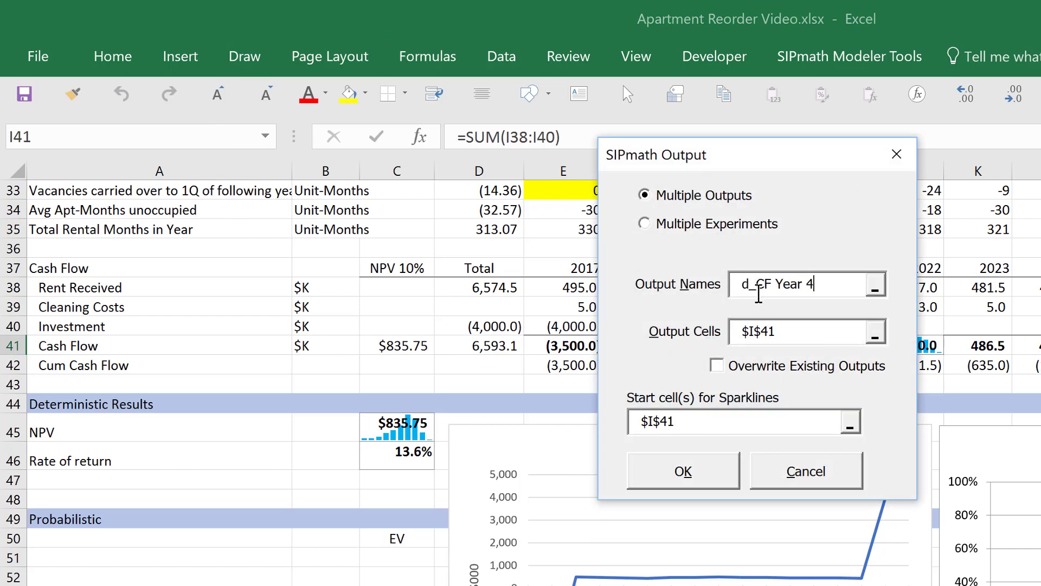
pyautogui.click(716, 475)
pyautogui.click(868, 522)
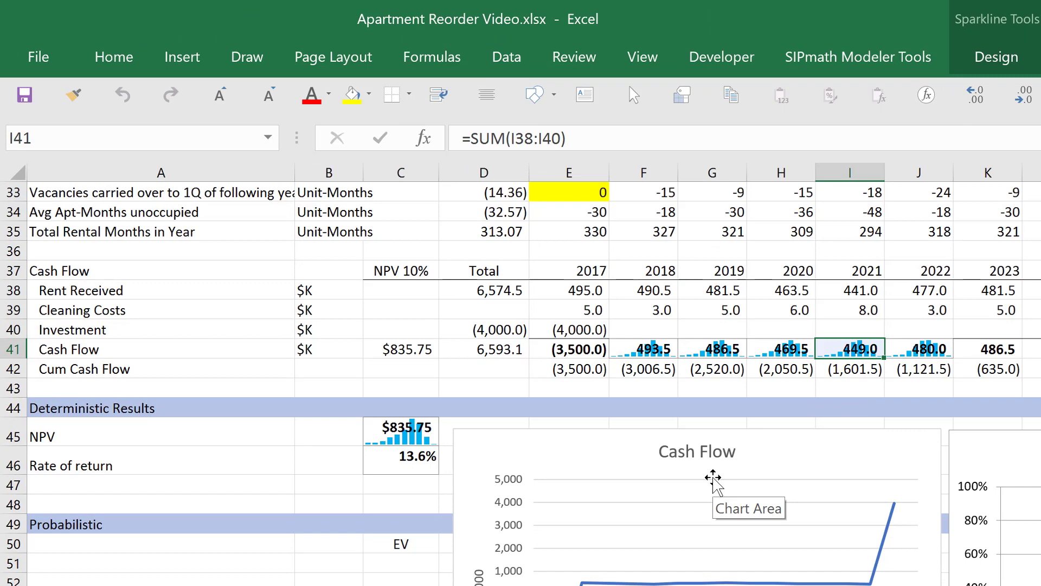
# On the SIPmath Chart Data sheet, move the d_NPV and d_Turnover columns ahead of the first cash flow column
pyautogui.hotkey('ctrl', 'pagedown')
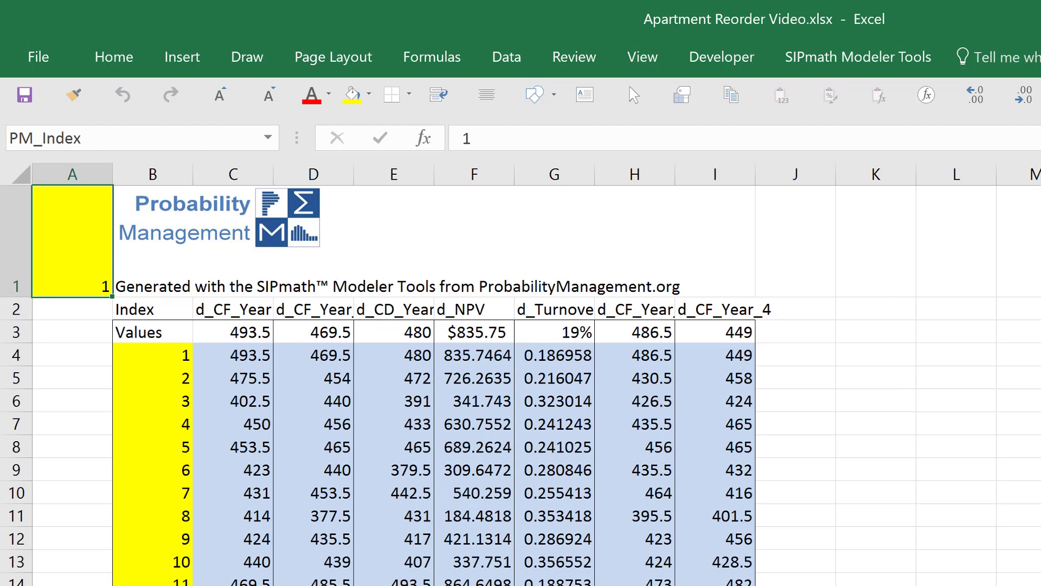
pyautogui.hotkey('ctrl', 'pagedown')
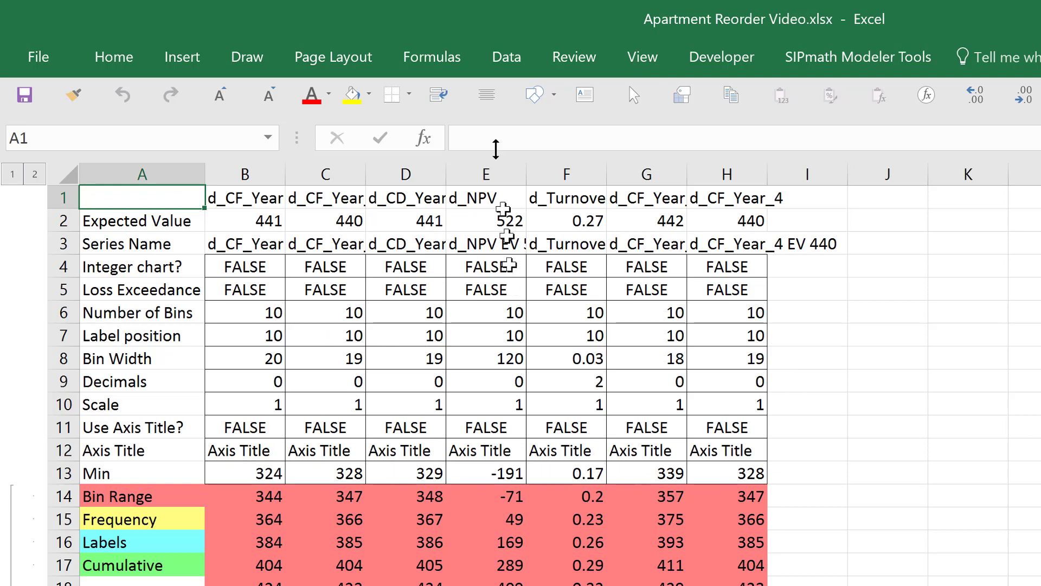
pyautogui.moveTo(488, 167); pyautogui.dragTo(558, 158)
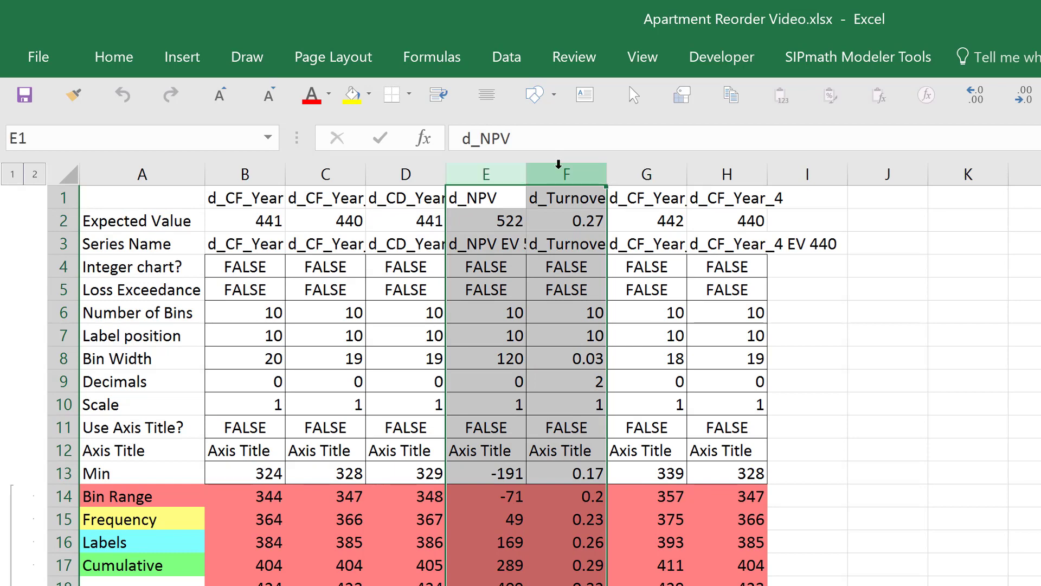
pyautogui.hotkey('ctrl', 'x')
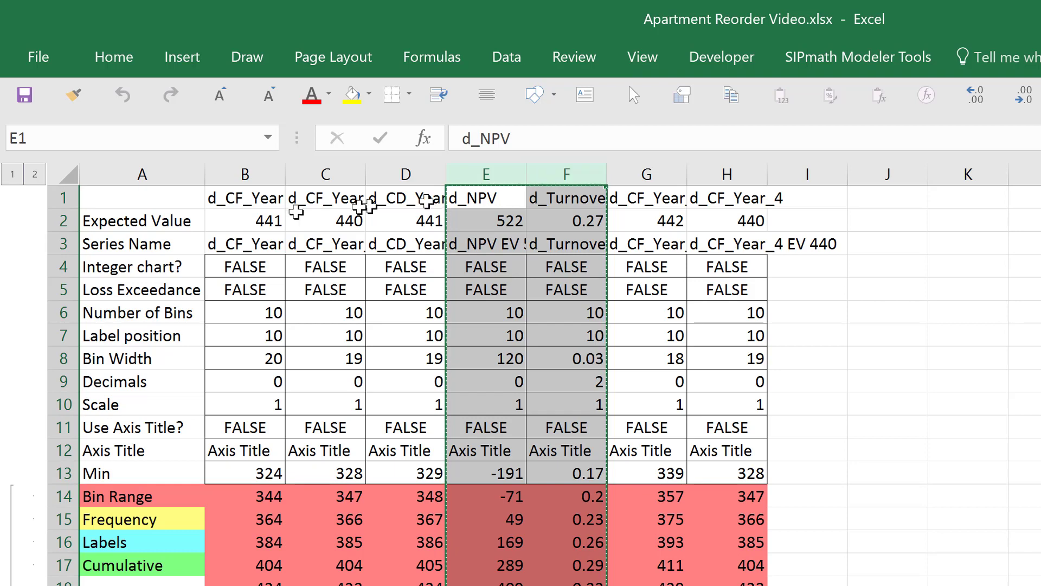
pyautogui.click(248, 172)
pyautogui.rightClick(249, 172)
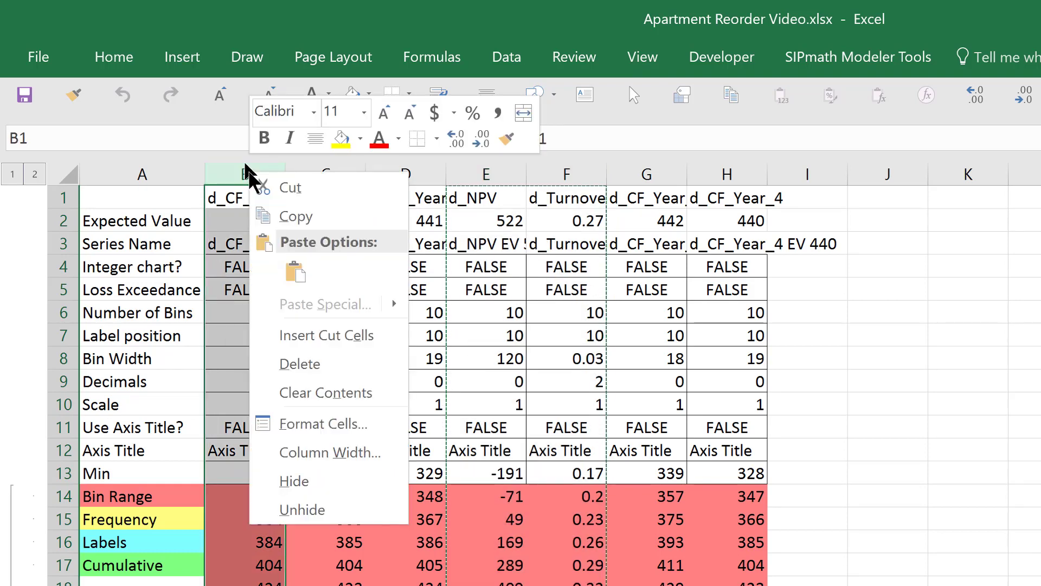
pyautogui.click(331, 335)
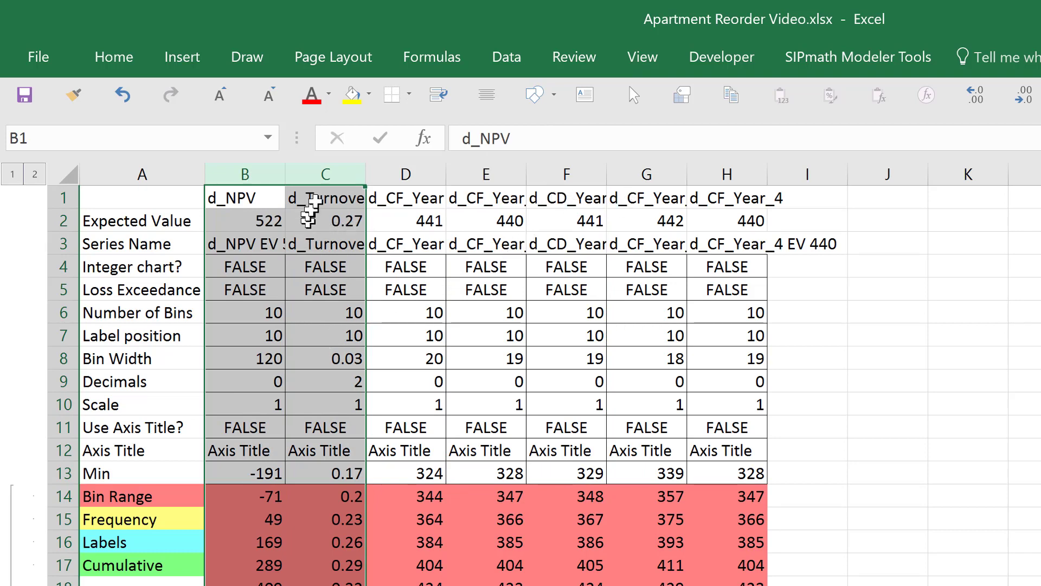
# Widen columns D through H to fit their headings and move the d_CF_Year_2 column ahead of d_CF_Year_3
pyautogui.moveTo(396, 172); pyautogui.dragTo(723, 176)
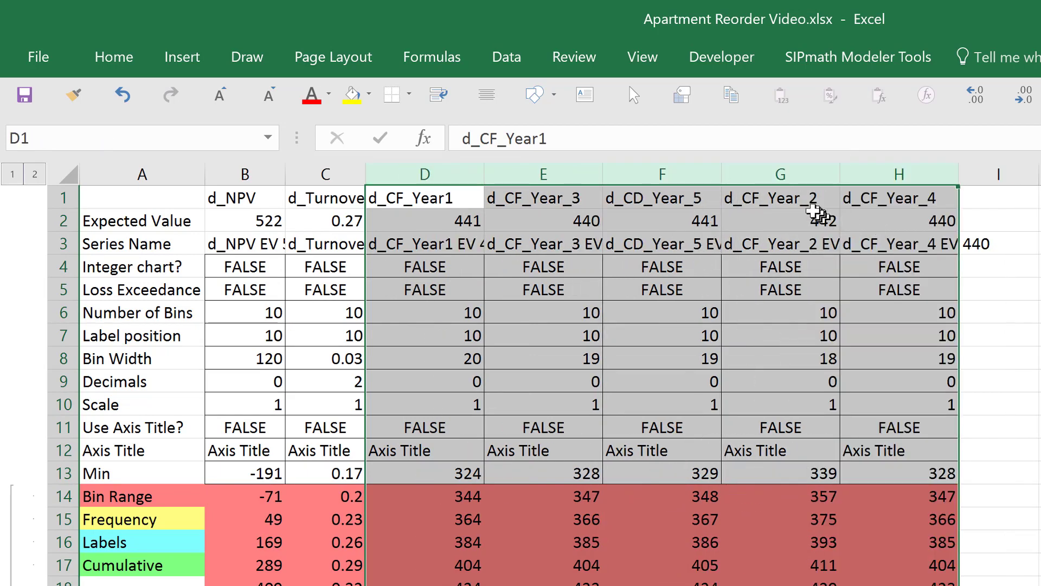
pyautogui.click(788, 175)
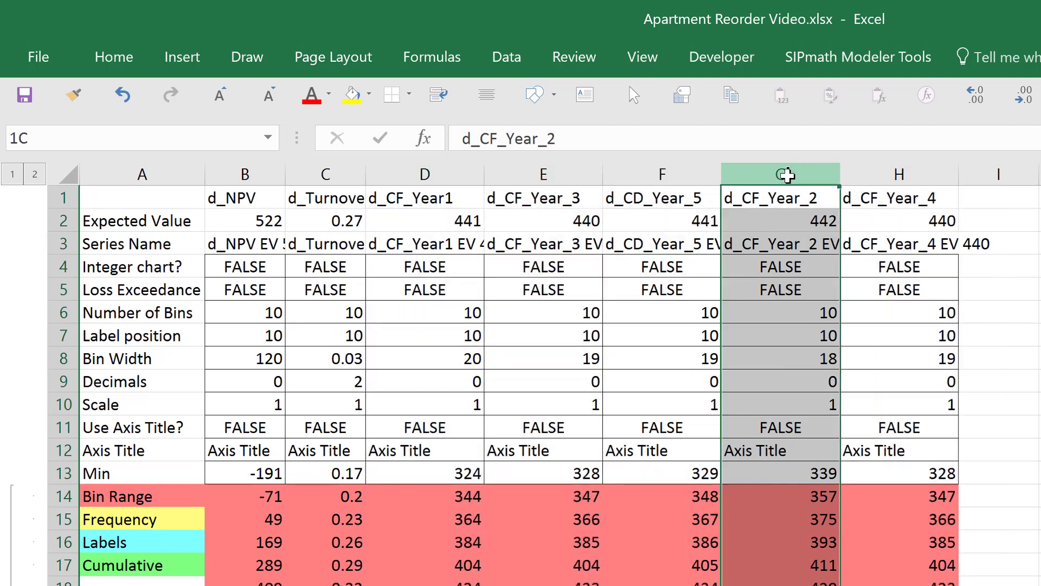
pyautogui.hotkey('ctrl', 'x')
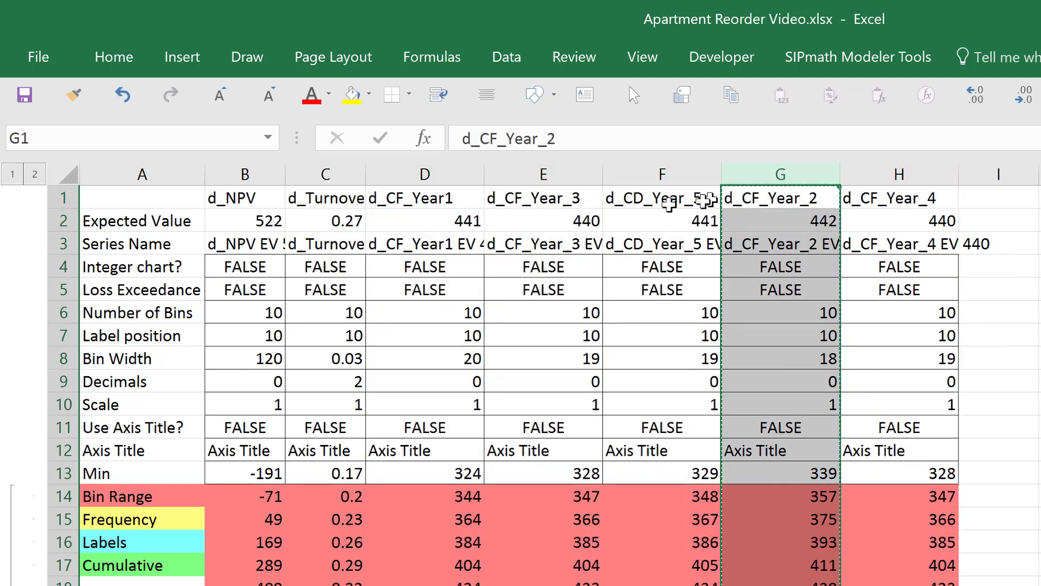
pyautogui.click(562, 174)
pyautogui.rightClick(563, 174)
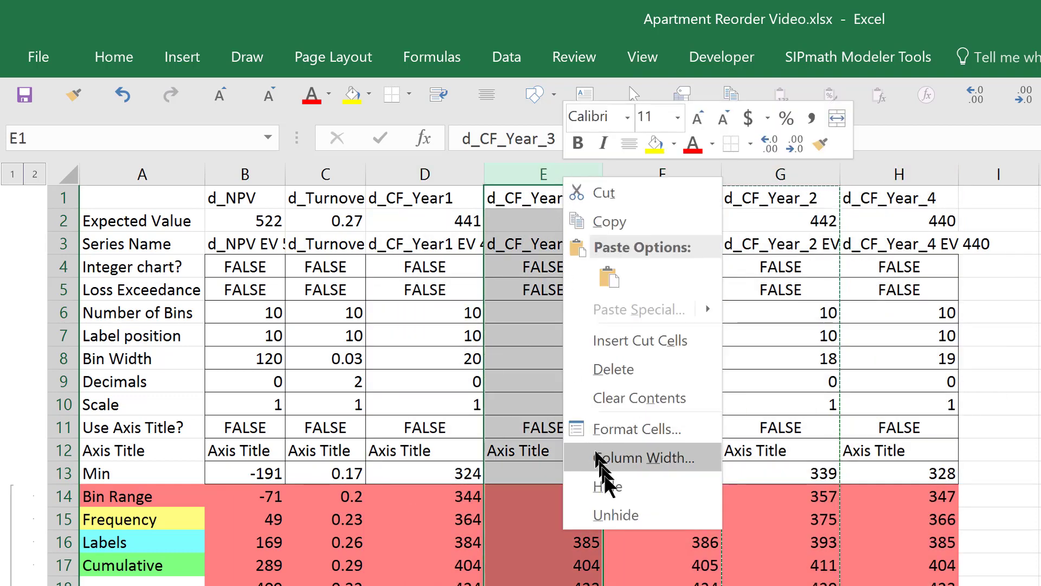
pyautogui.click(630, 355)
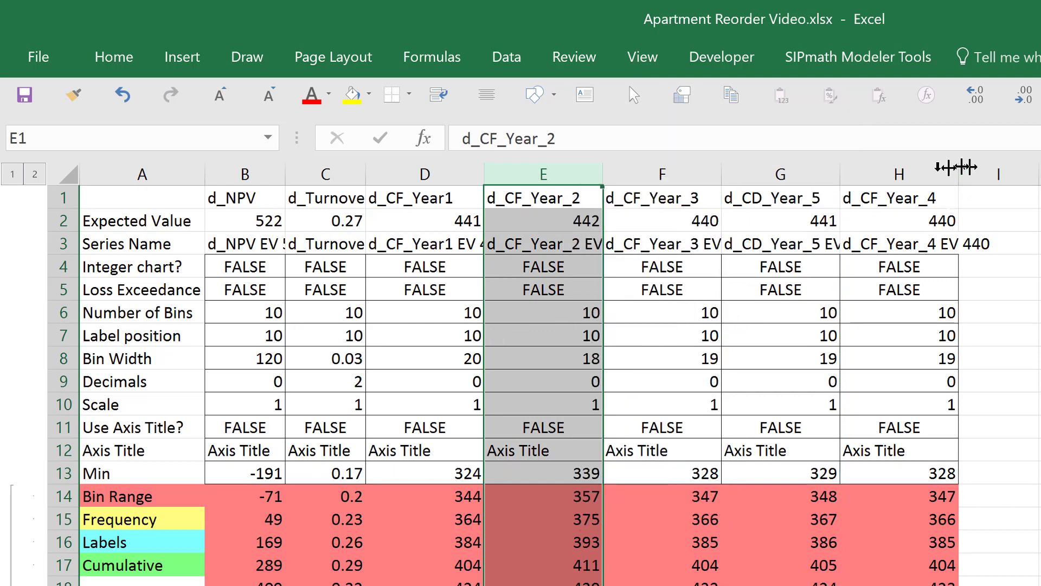
# Move the d_CF_Year_4 column ahead of the d_CD_Year_5 column
pyautogui.click(922, 175)
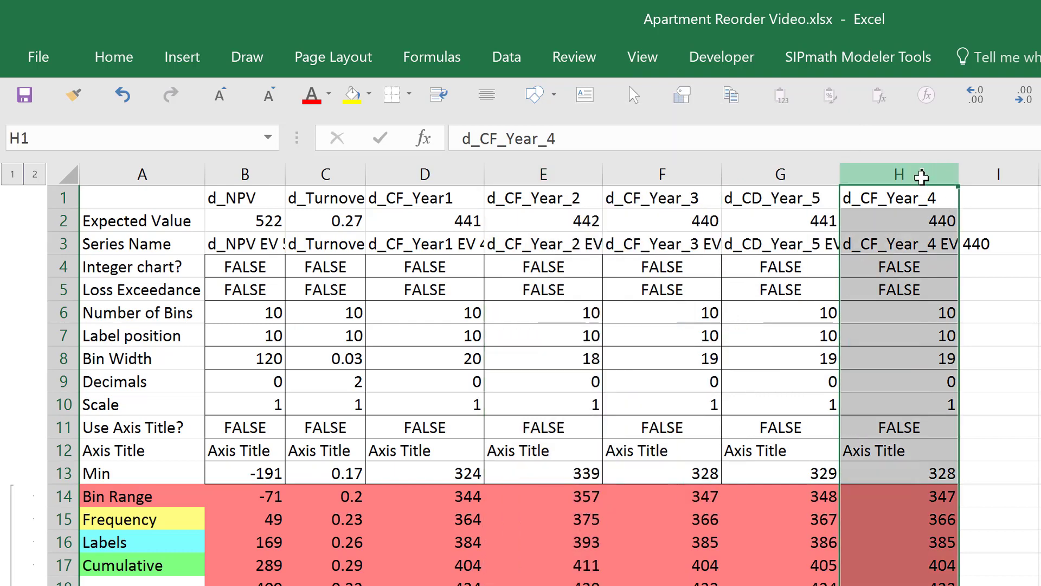
pyautogui.hotkey('ctrl', 'x')
pyautogui.click(790, 174)
pyautogui.rightClick(796, 178)
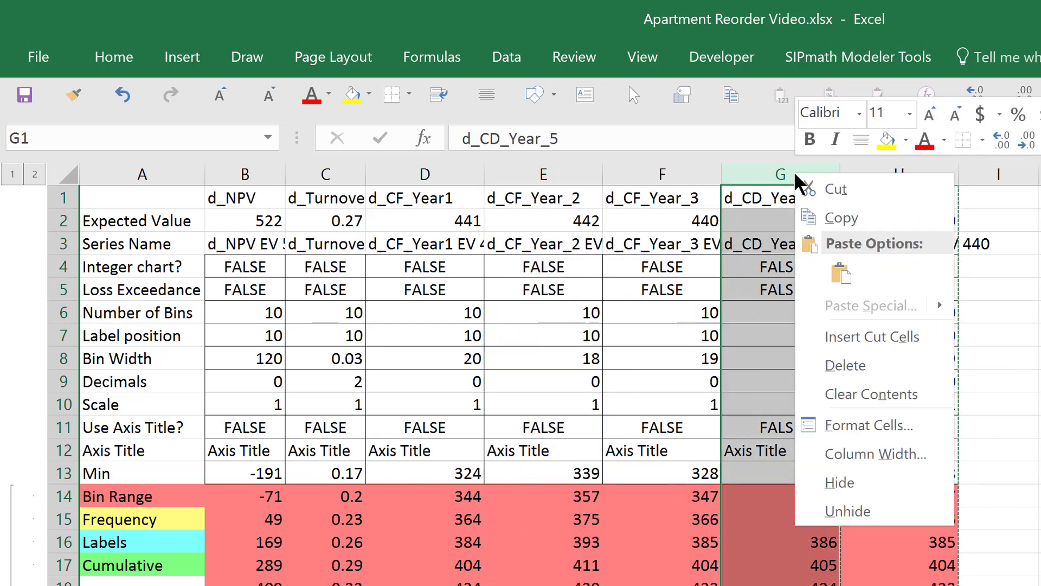
pyautogui.click(863, 341)
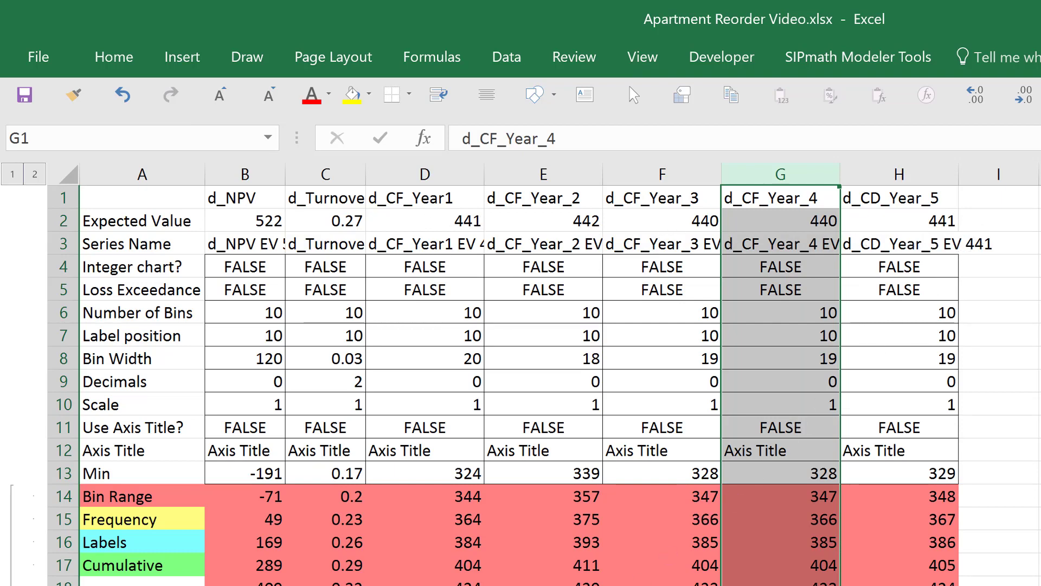
# On the PMTable sheet, inspect the formulas behind the trial results and the Values row's turnover cell
pyautogui.hotkey('ctrl', 'pageup')
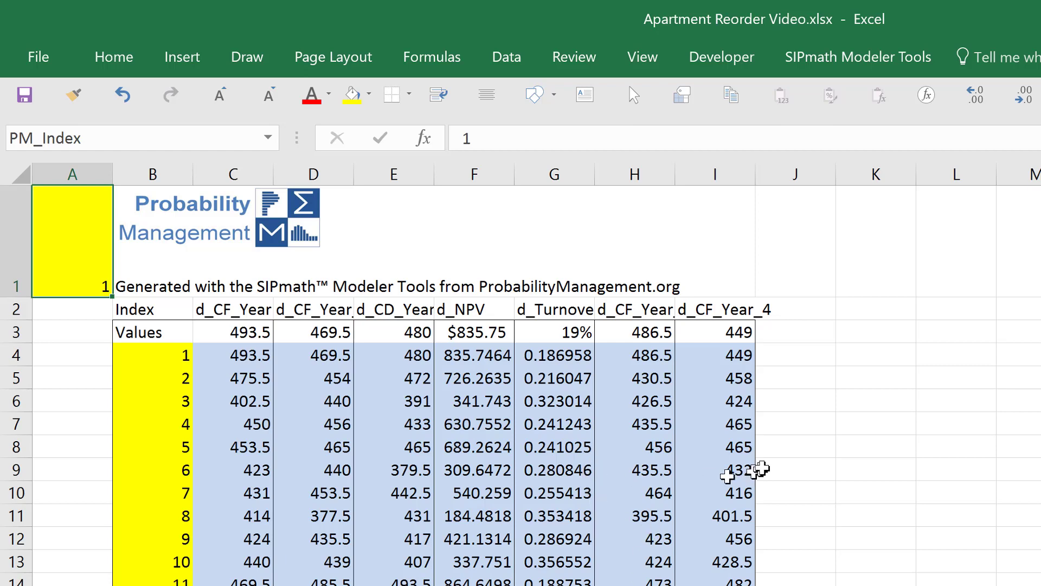
pyautogui.click(541, 460)
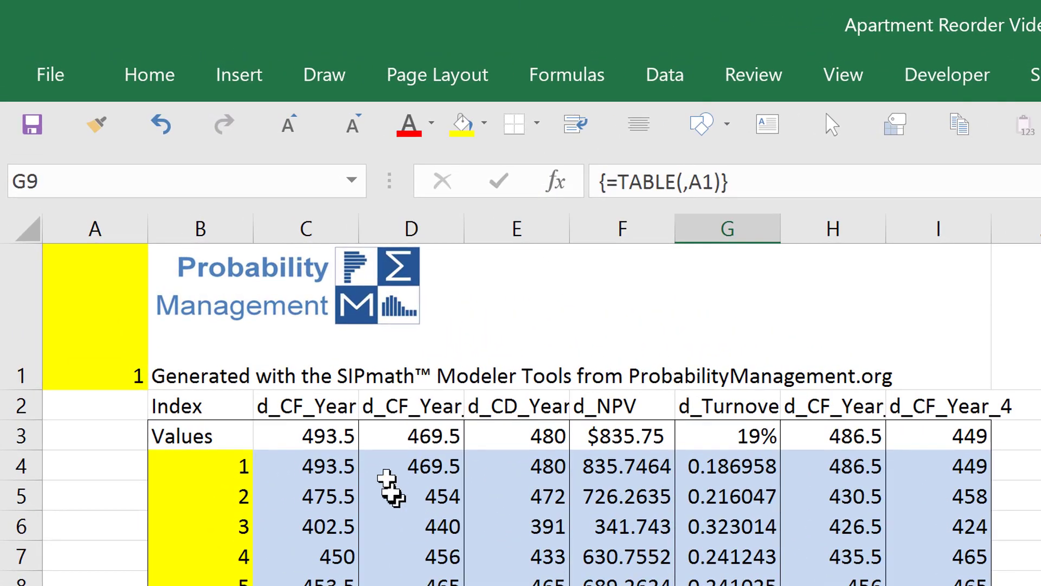
pyautogui.click(325, 467)
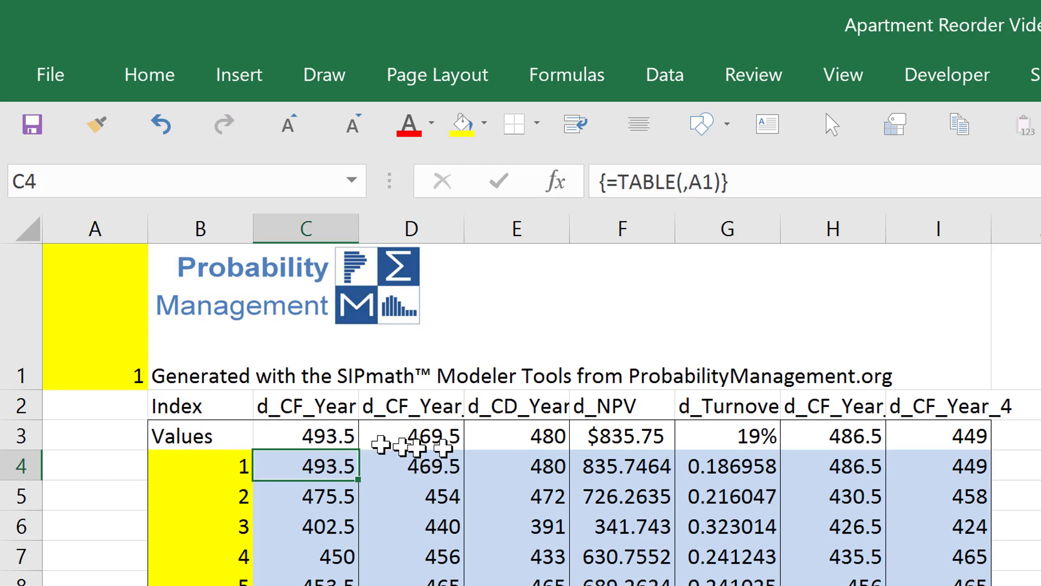
pyautogui.click(733, 436)
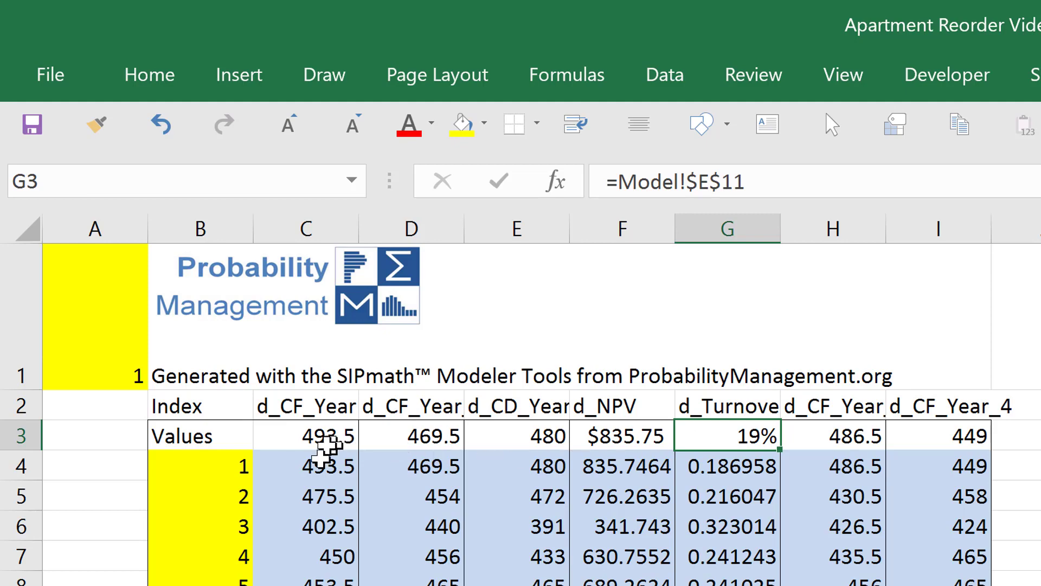
# Replace the PMTable trial results in C4:I1003 with static values so the data table array no longer locks the columns
pyautogui.click(320, 463)
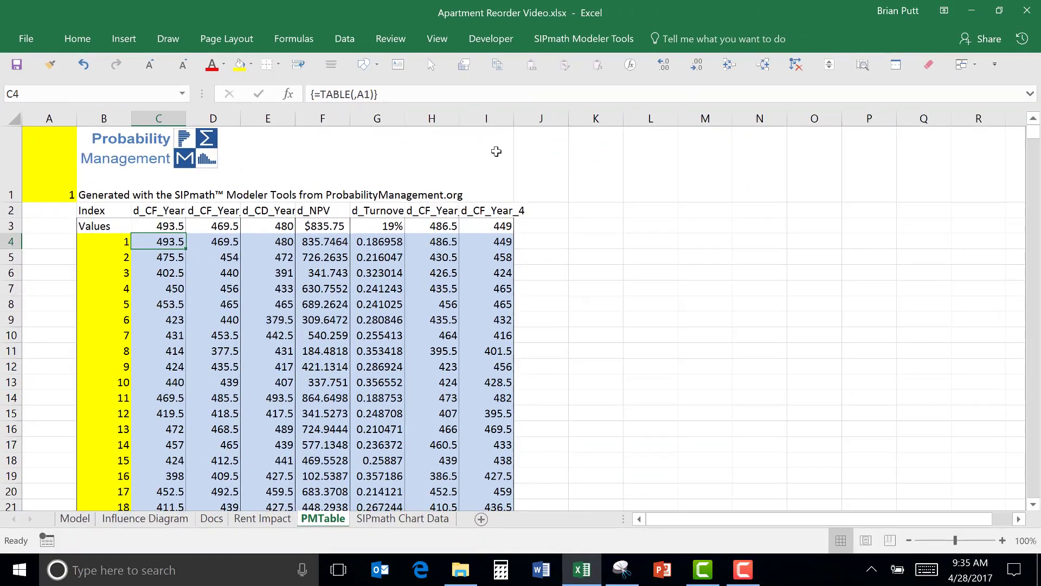
pyautogui.press('End')
pyautogui.hotkey('shift', 'Right')
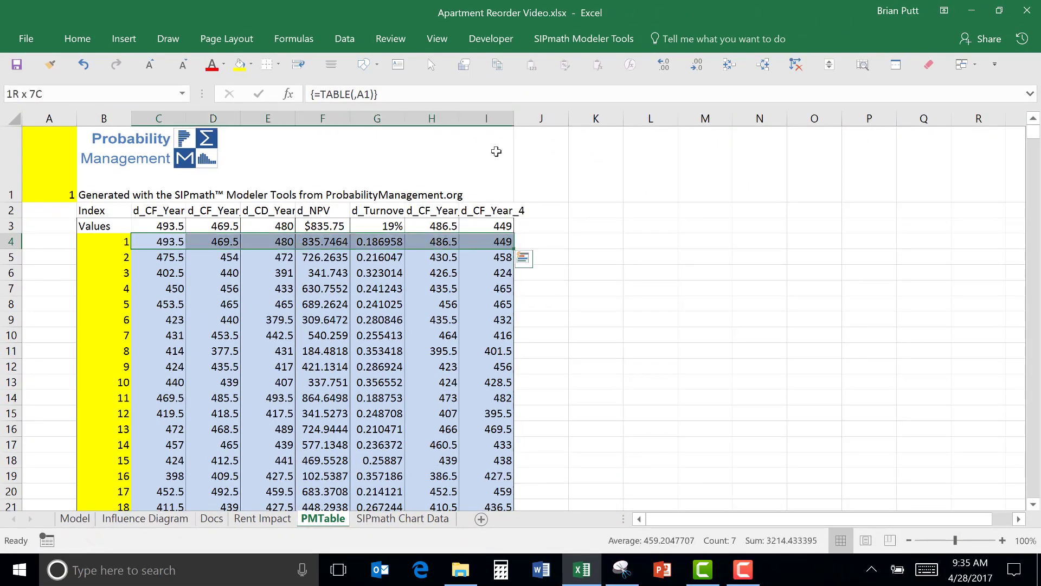
pyautogui.press('End')
pyautogui.hotkey('shift', 'Down')
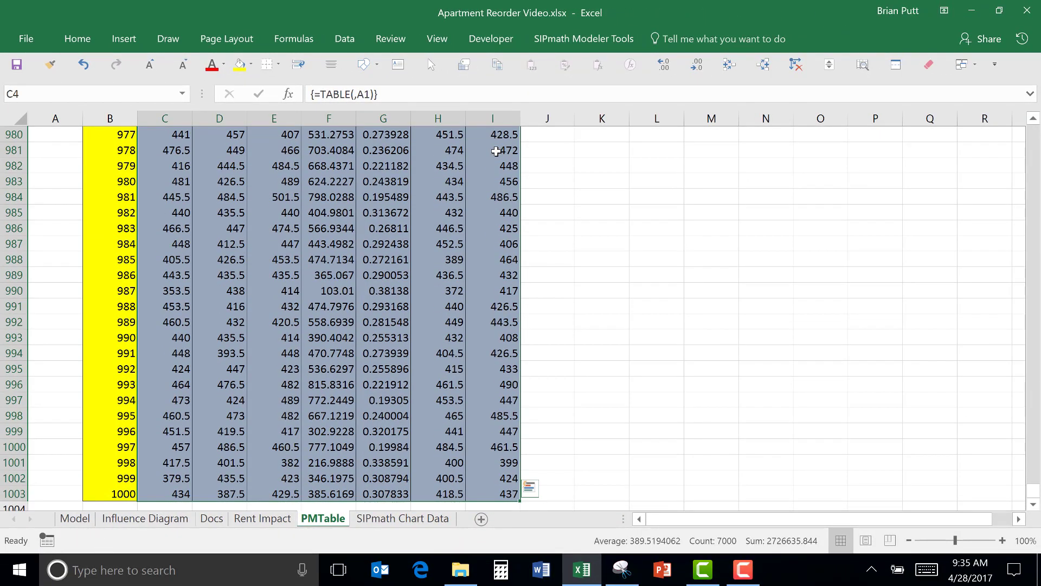
pyautogui.hotkey('ctrl', 'c')
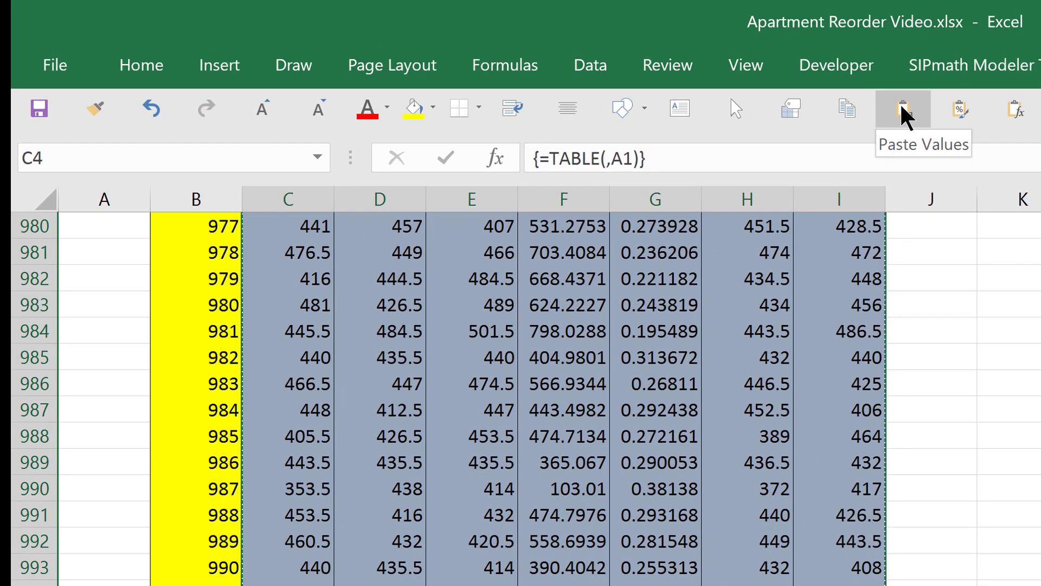
pyautogui.click(903, 108)
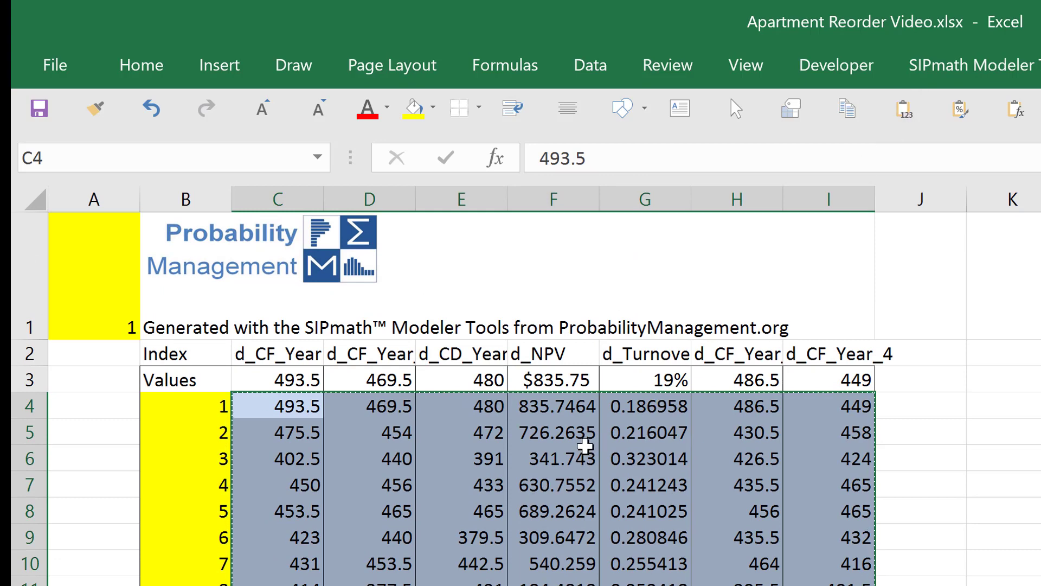
pyautogui.click(585, 456)
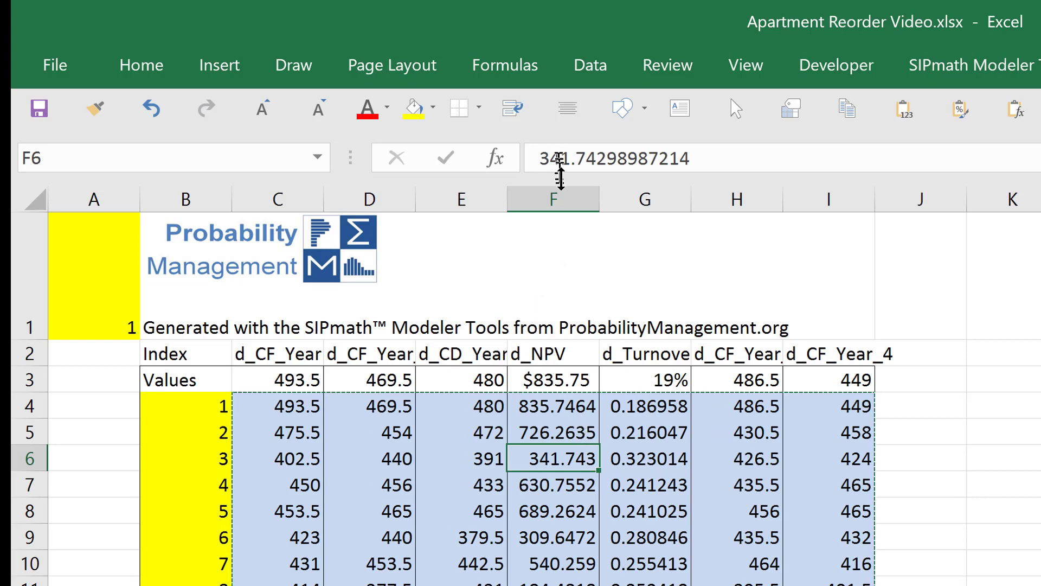
# Move the d_NPV and d_Turnover columns on PMTable ahead of the d_CF_Year1 column
pyautogui.moveTo(554, 196); pyautogui.dragTo(651, 195)
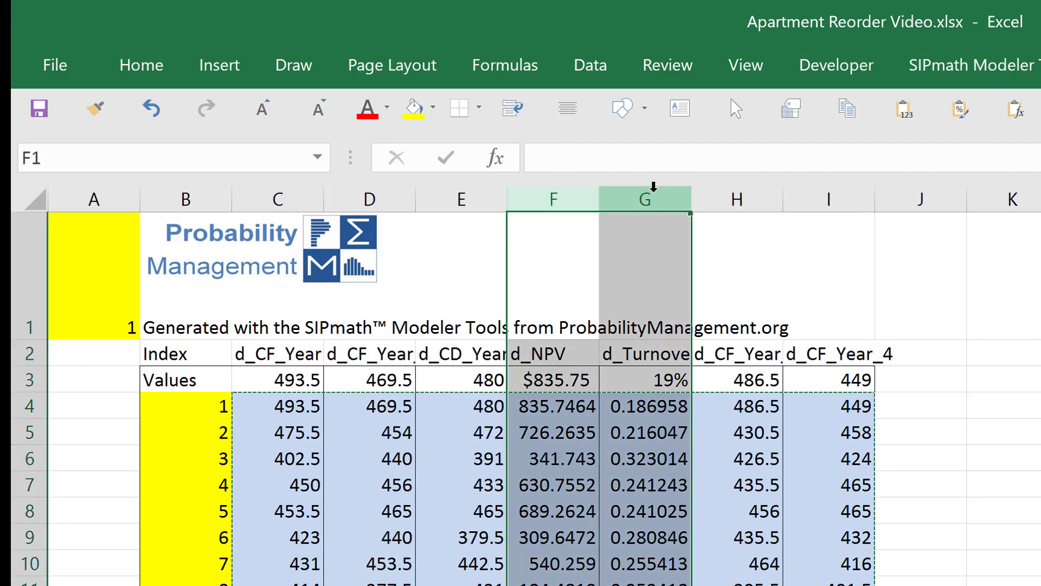
pyautogui.hotkey('ctrl', 'x')
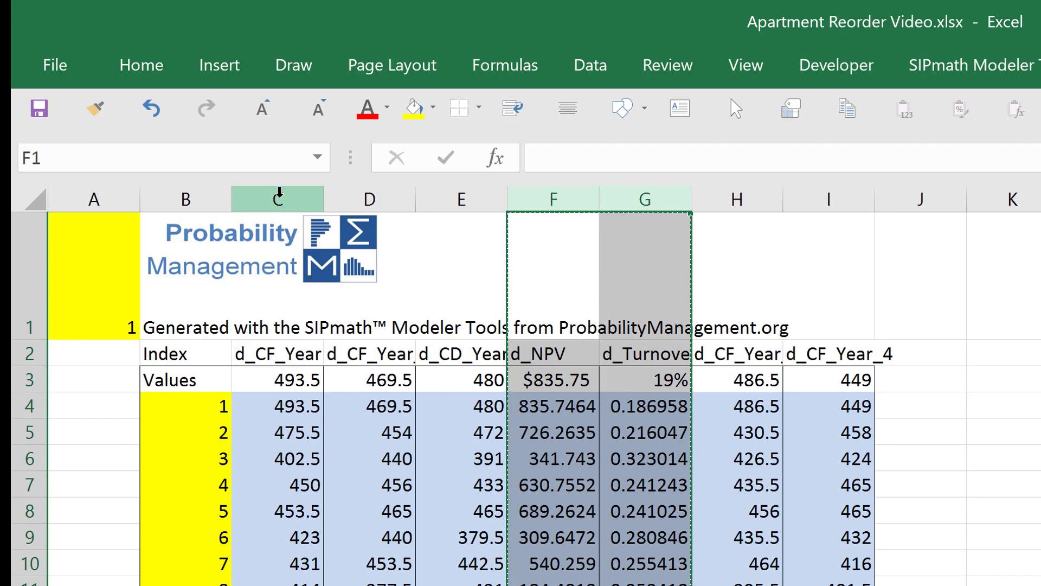
pyautogui.click(277, 198)
pyautogui.rightClick(276, 195)
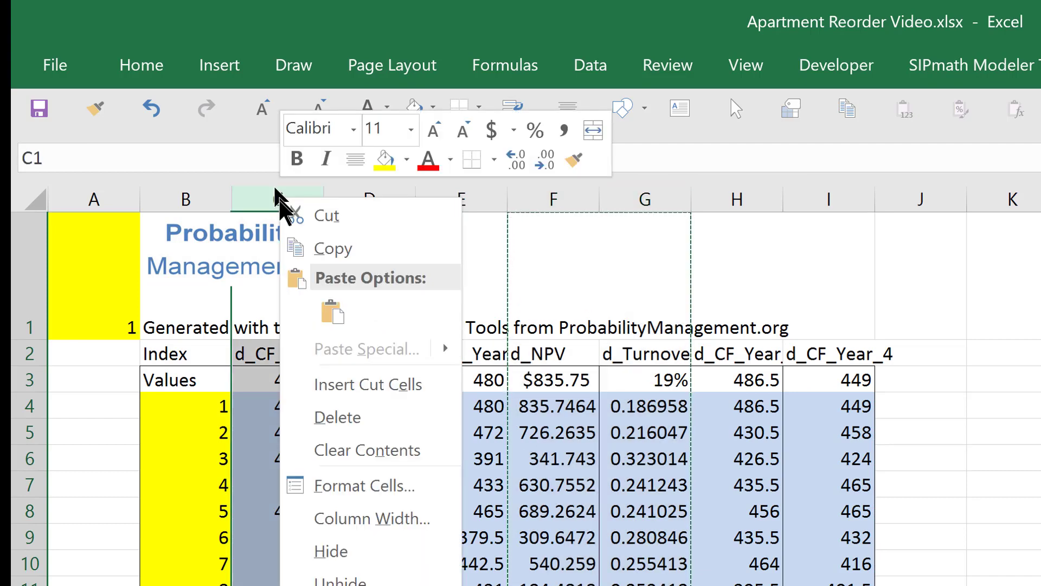
pyautogui.click(339, 385)
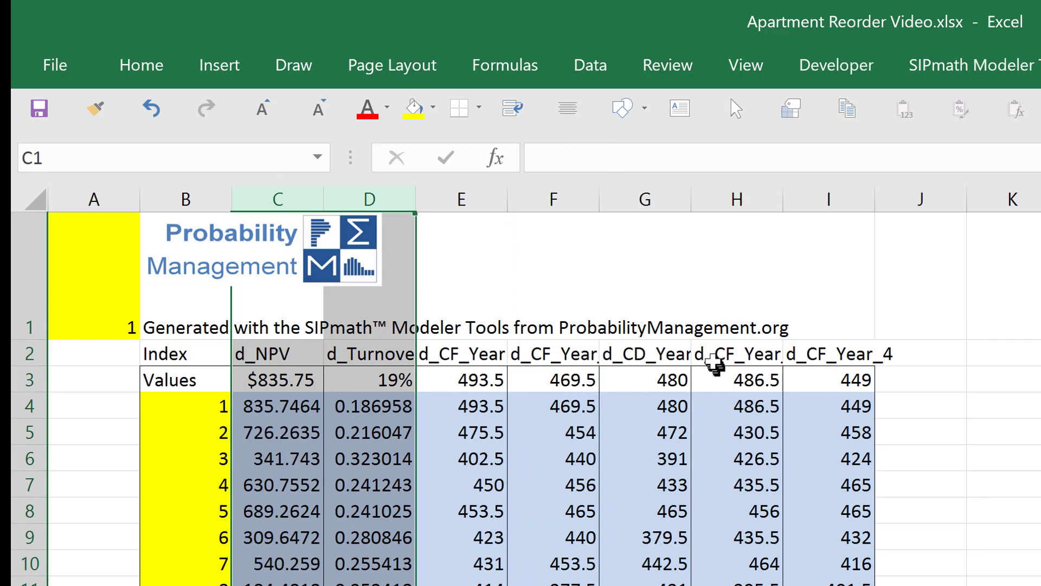
# Widen PMTable columns E through I to fit their headings and move the d_CF_Year_2 column ahead of d_CF_Year_3
pyautogui.moveTo(465, 200); pyautogui.dragTo(791, 190)
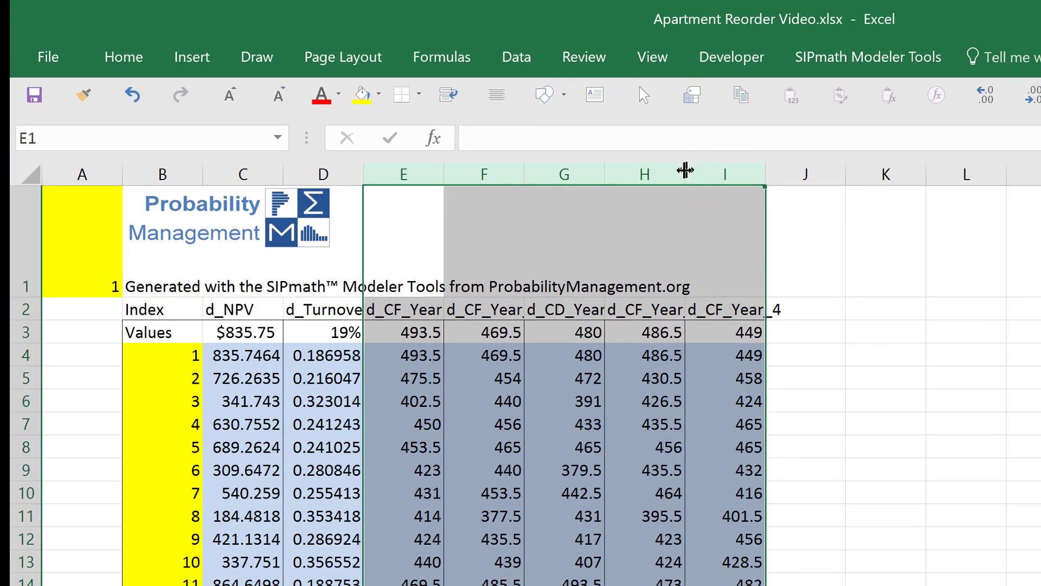
pyautogui.moveTo(685, 169); pyautogui.dragTo(716, 168)
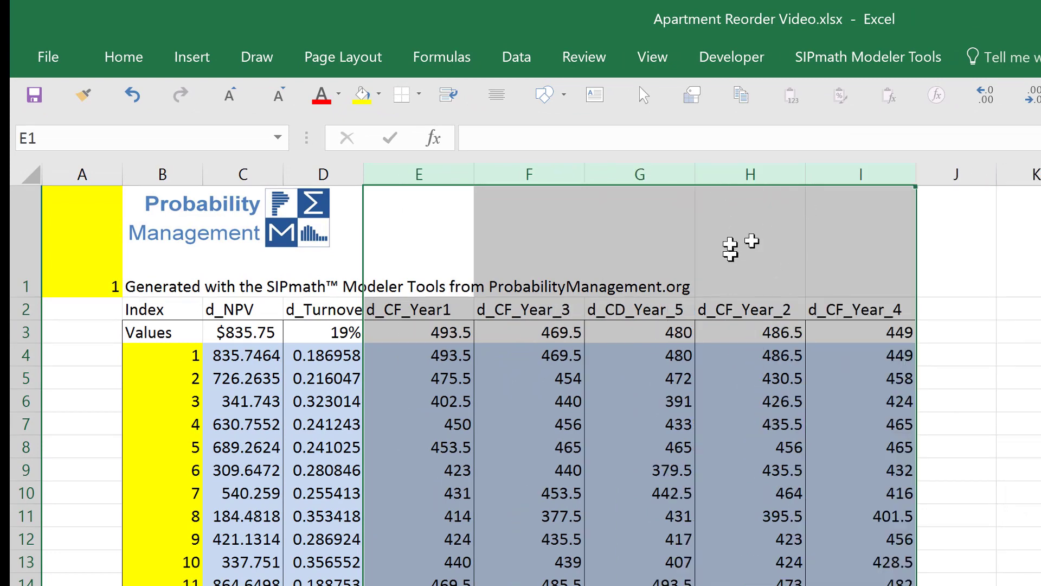
pyautogui.click(756, 174)
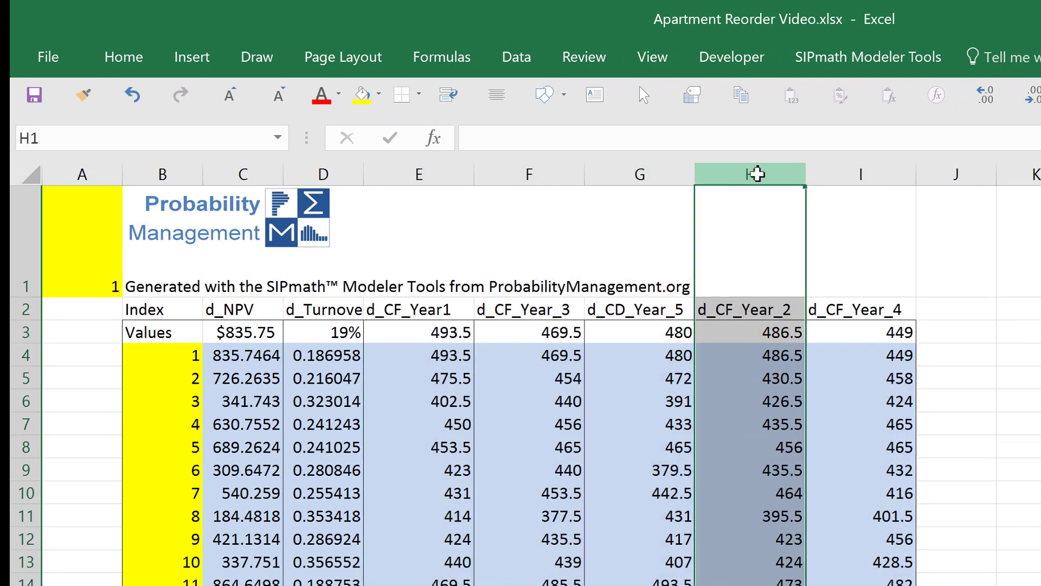
pyautogui.hotkey('ctrl', 'x')
pyautogui.click(532, 172)
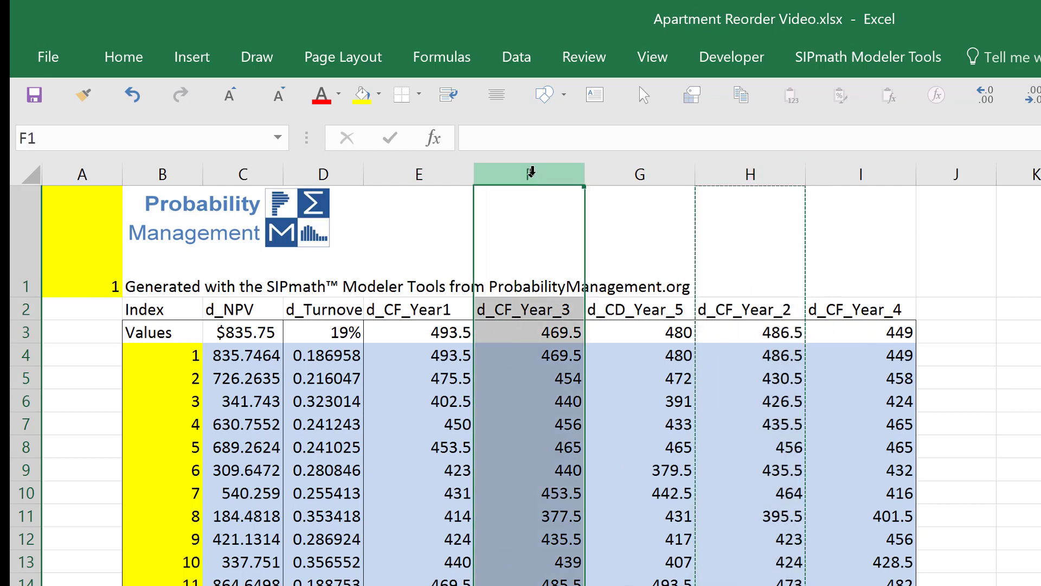
pyautogui.rightClick(531, 172)
pyautogui.click(570, 339)
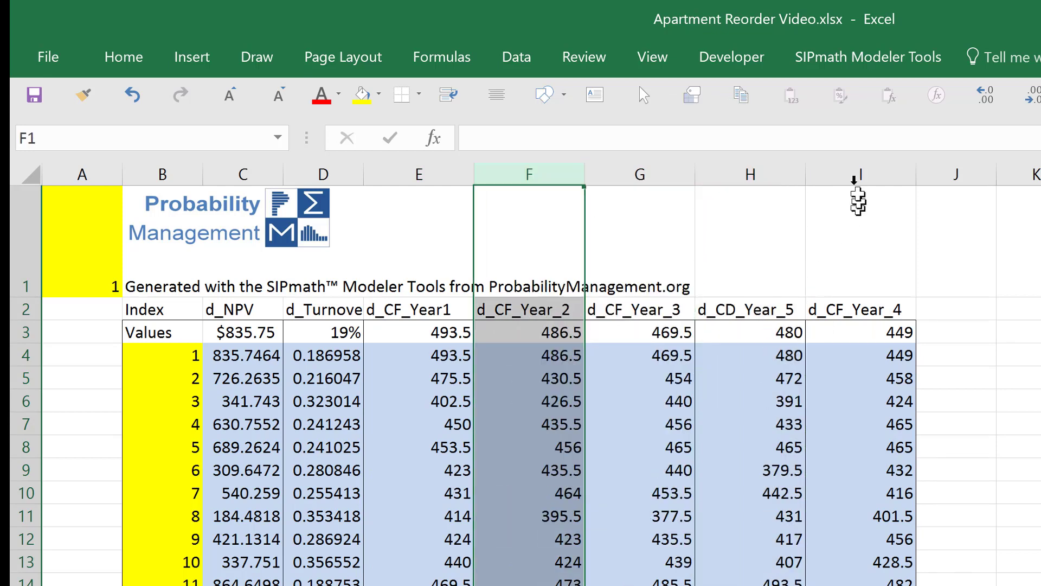
# Move the d_CF_Year_4 column on PMTable ahead of the d_CD_Year_5 column
pyautogui.click(849, 169)
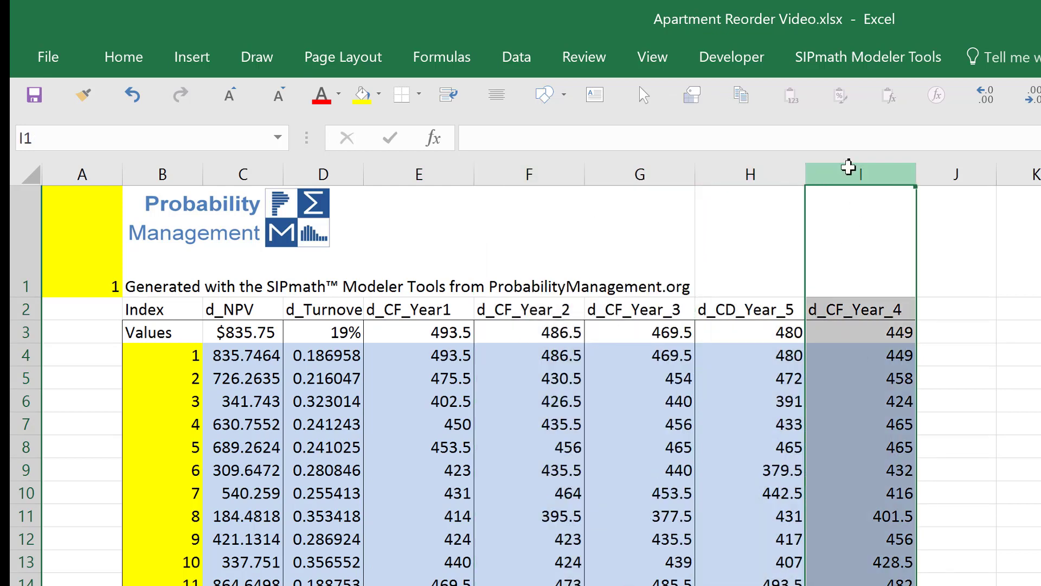
pyautogui.hotkey('ctrl', 'x')
pyautogui.rightClick(751, 172)
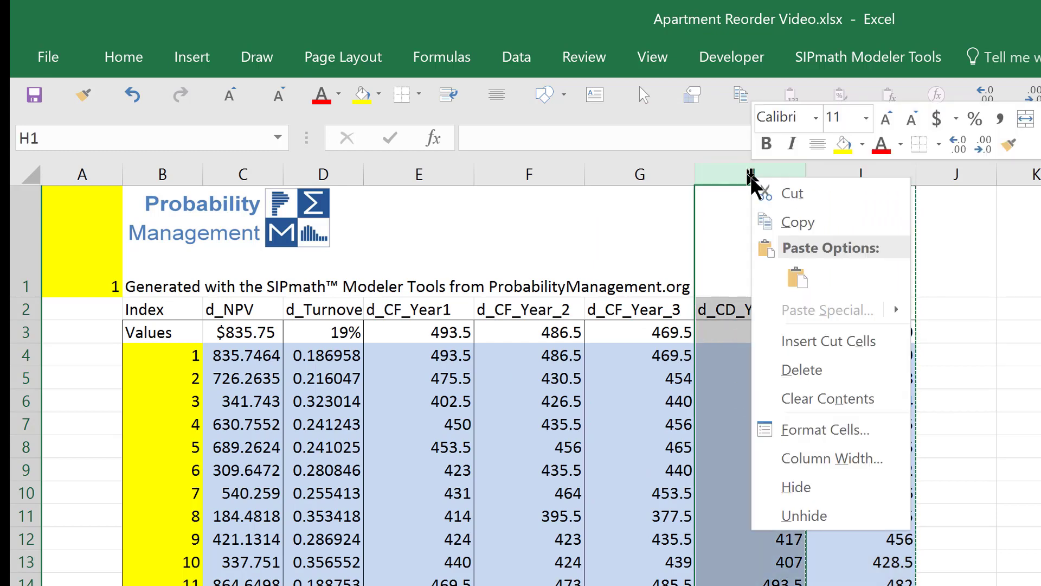
pyautogui.click(790, 346)
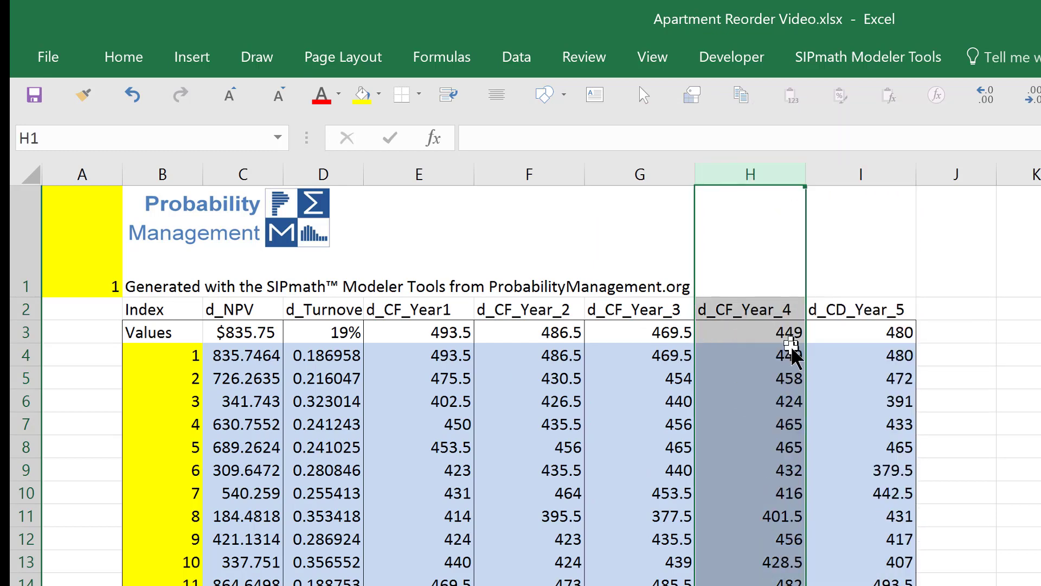
pyautogui.click(976, 341)
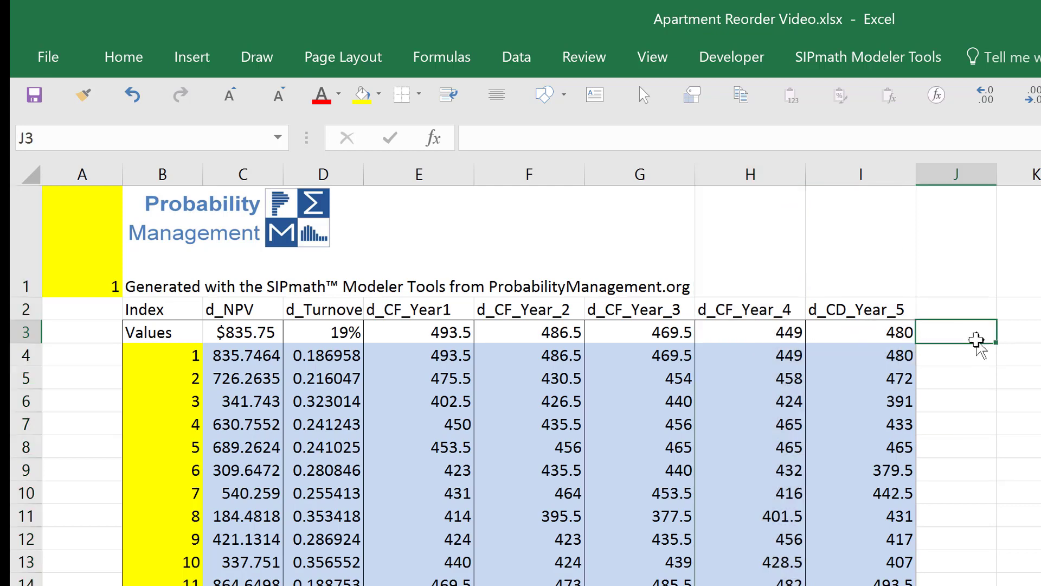
# Rebuild the what-if data table over B3:I1003, using $A$1 as the column input cell and leaving the row input empty
pyautogui.click(160, 332)
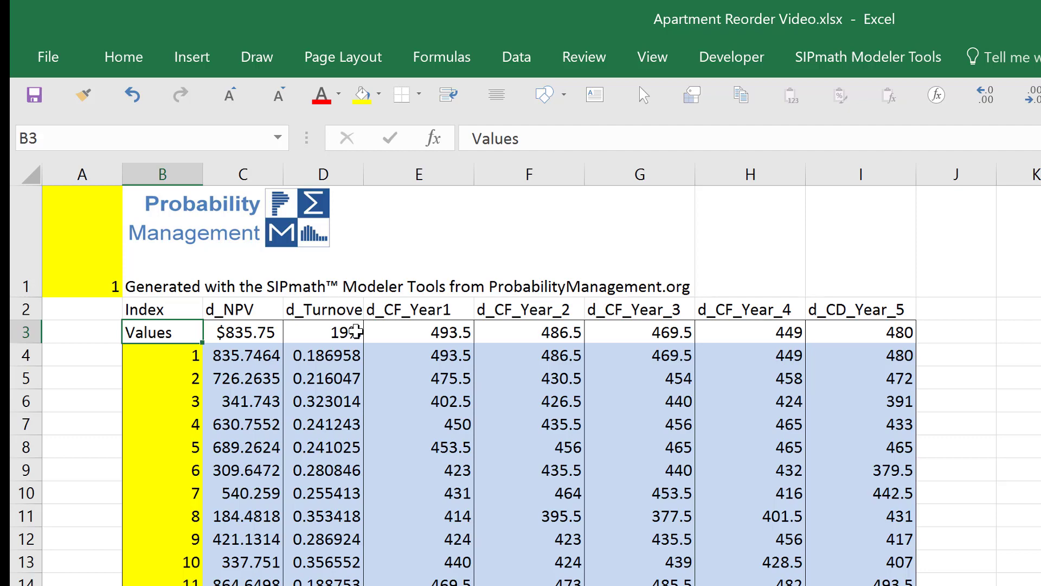
pyautogui.hotkey('ctrl', 'shift', 'Down')
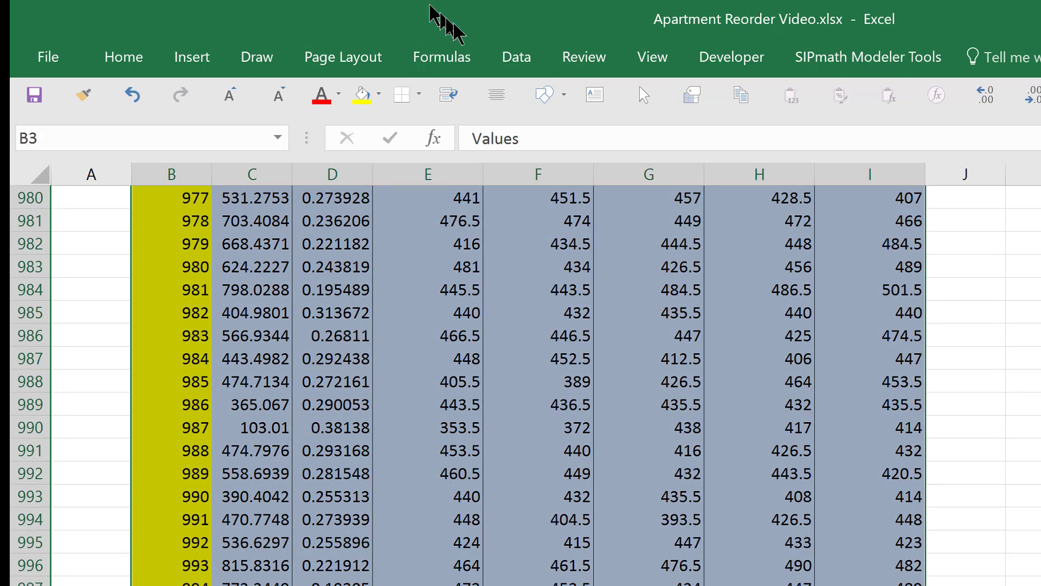
pyautogui.click(518, 55)
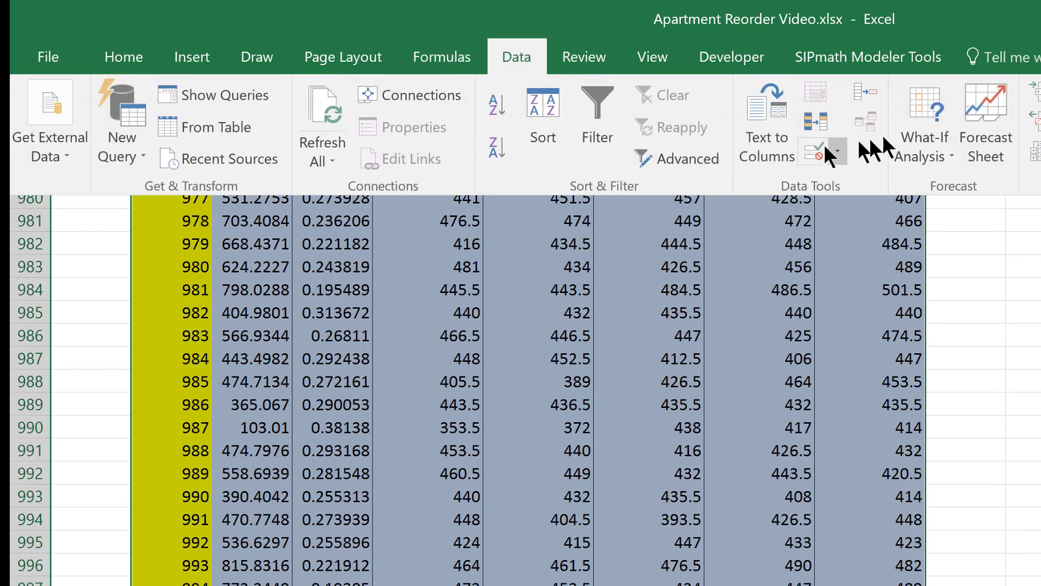
pyautogui.click(940, 124)
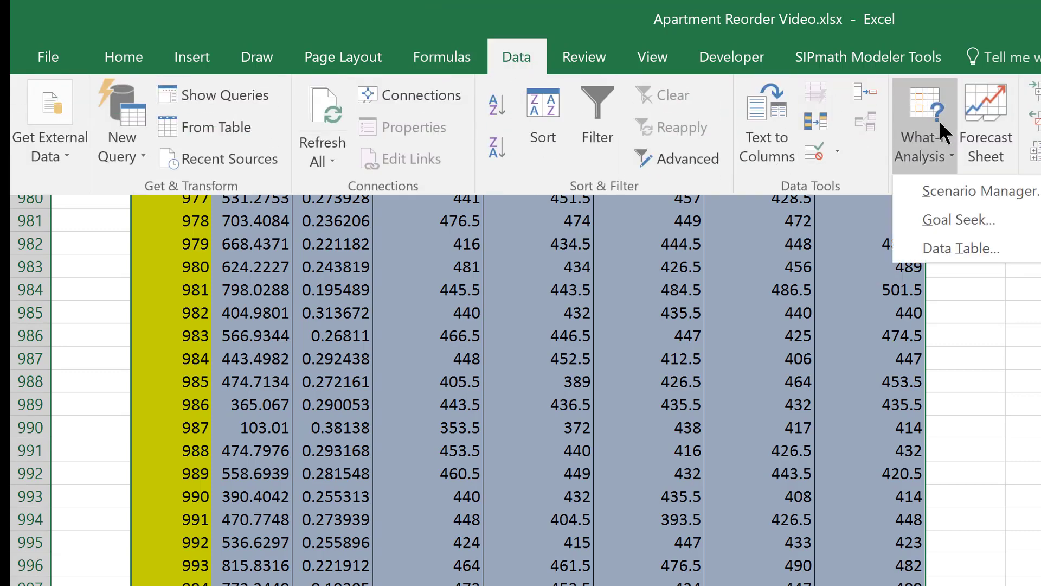
pyautogui.click(945, 248)
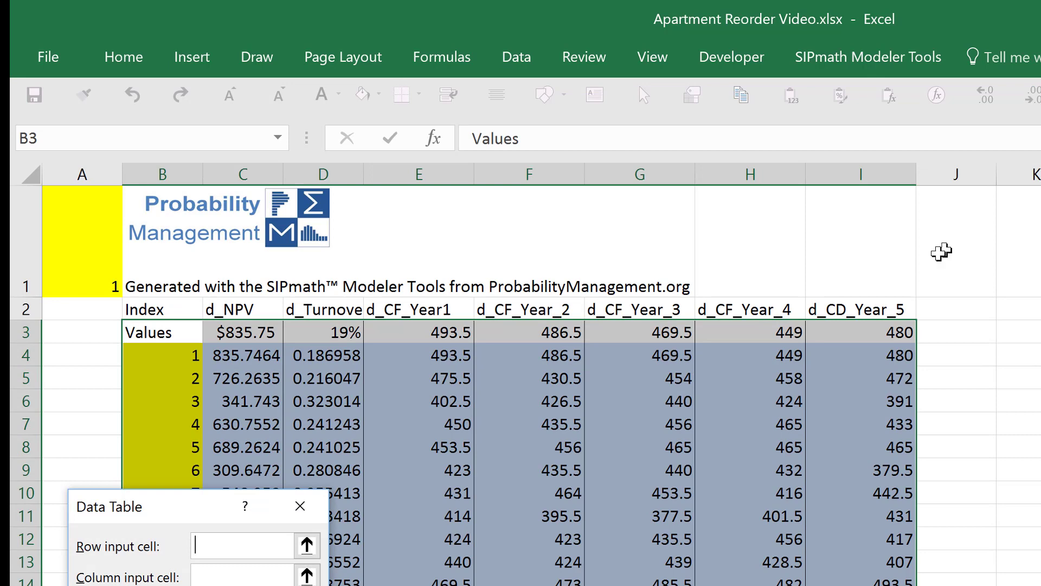
pyautogui.moveTo(172, 523); pyautogui.dragTo(789, 215)
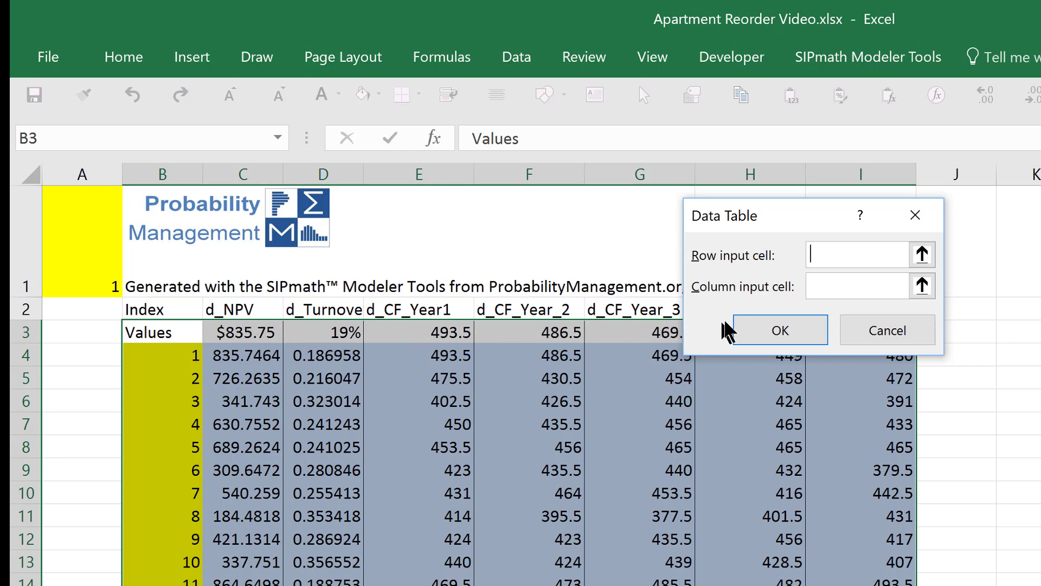
pyautogui.click(831, 284)
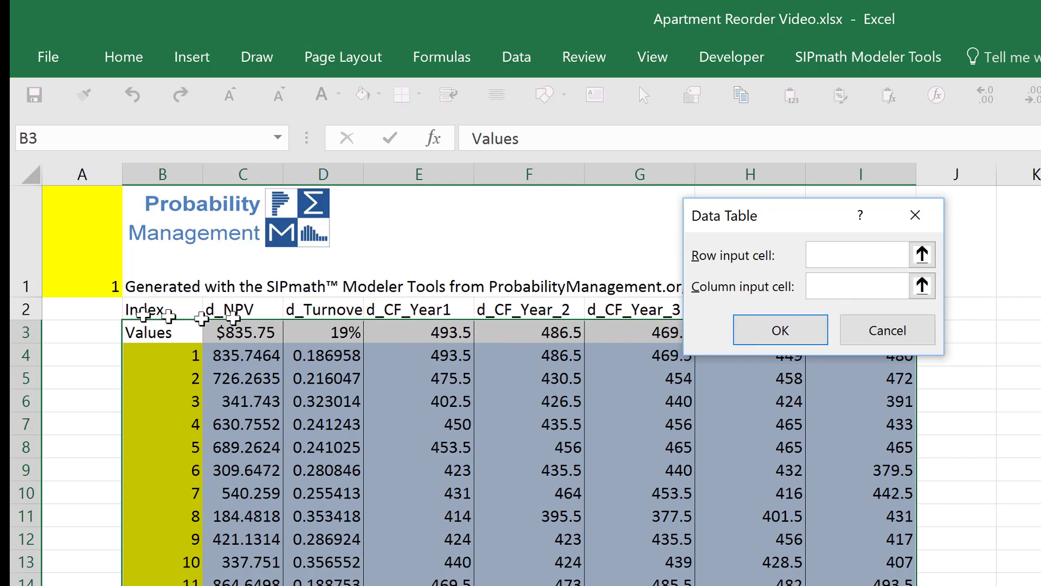
pyautogui.click(91, 271)
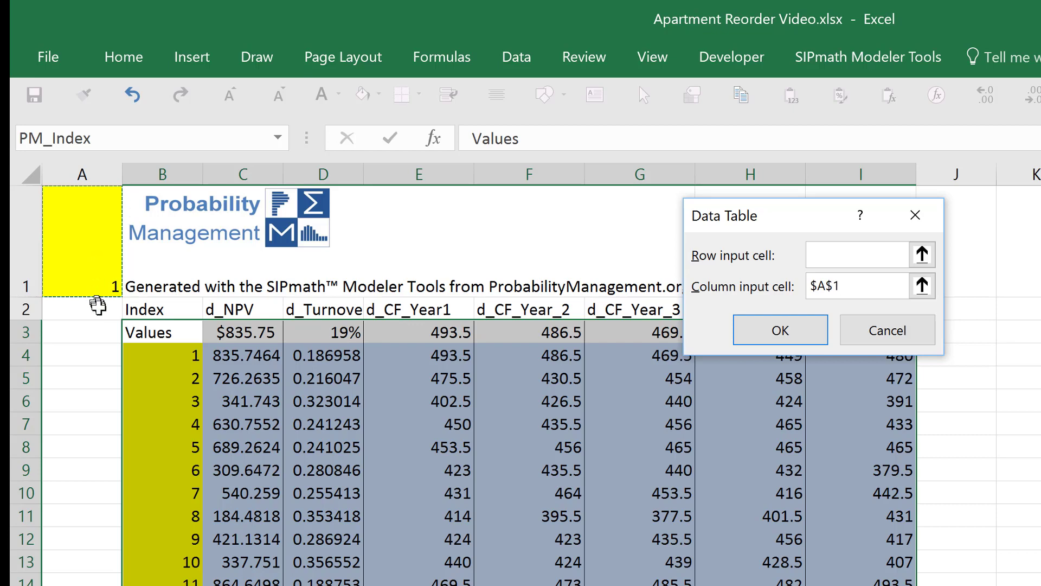
pyautogui.click(781, 330)
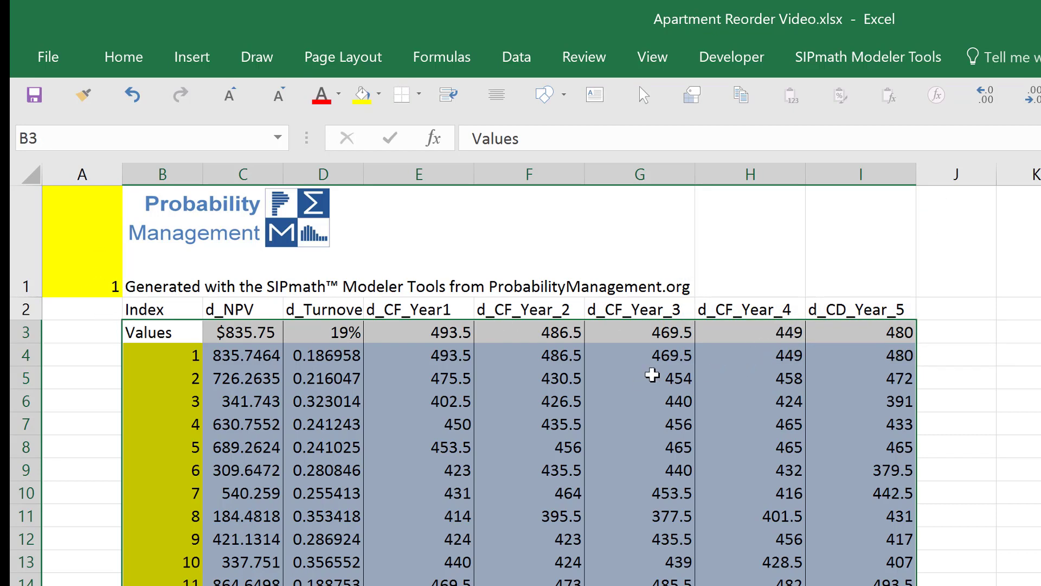
pyautogui.click(655, 354)
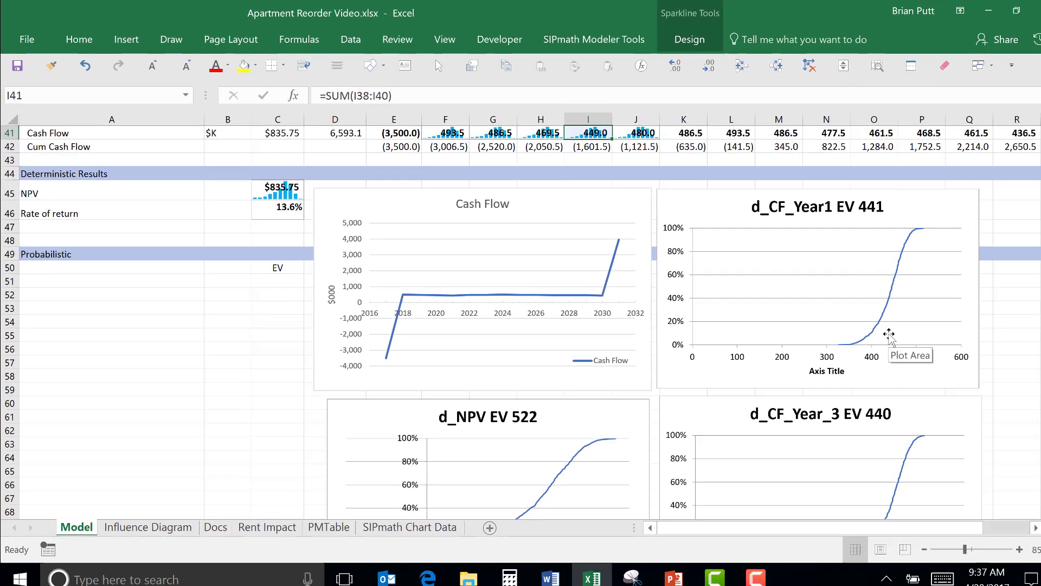
# On the Model sheet, review the cash flow and NPV distribution charts below the deterministic results
pyautogui.scroll(-3, 895, 328)
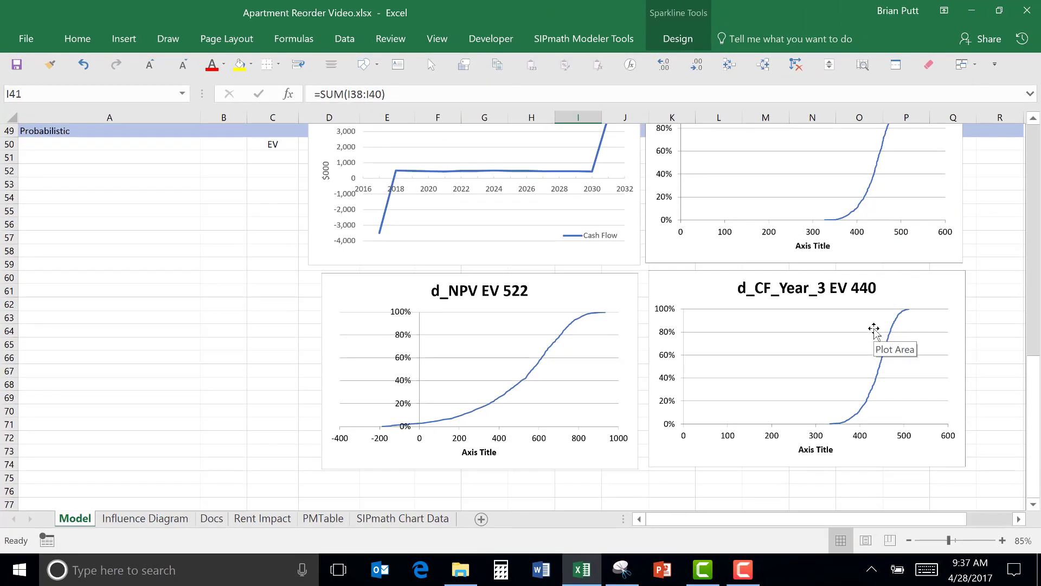